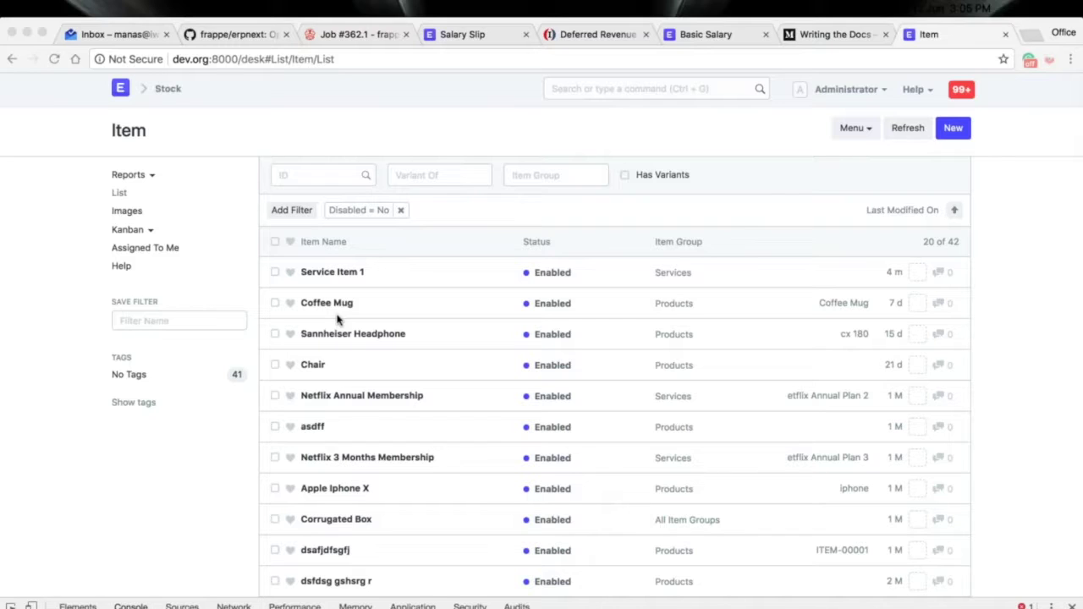
Find the Netflix 3 Months Membership item in the Item list and open its record.
scroll(337, 319, down, 1)
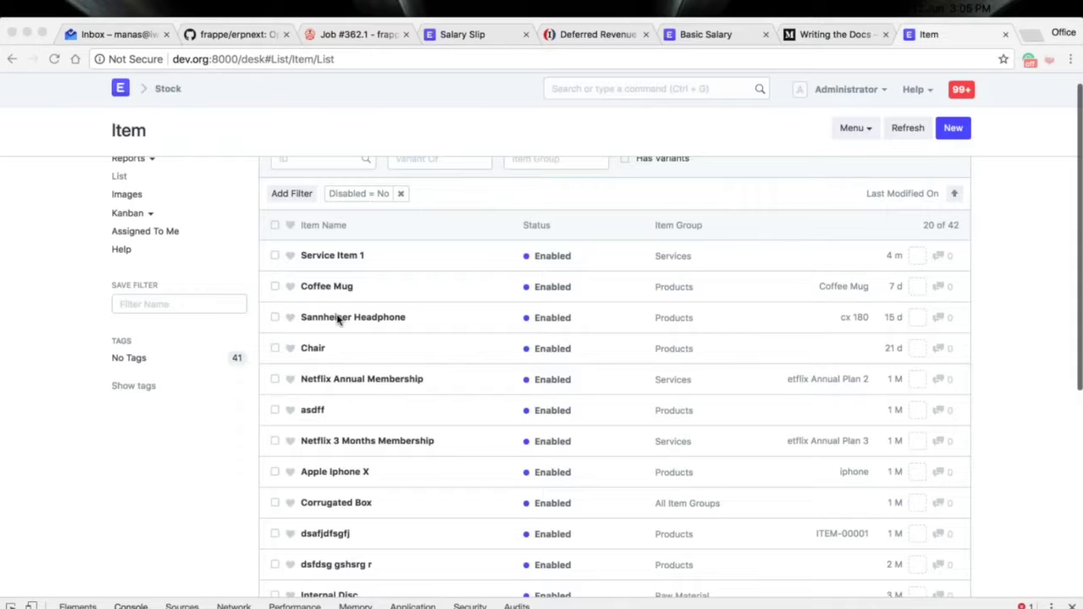
scroll(338, 319, down, 3)
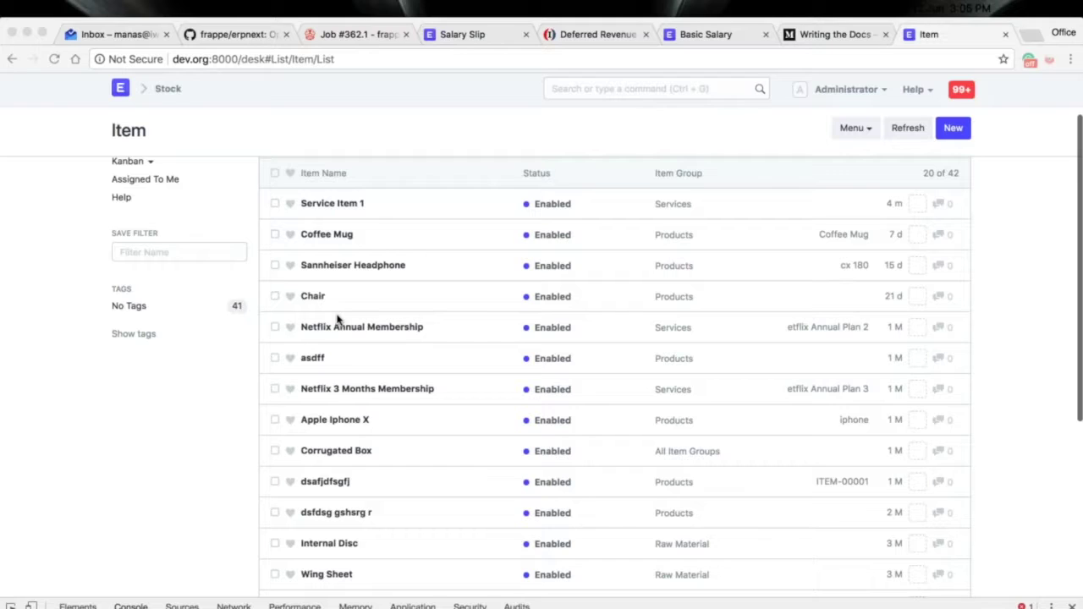
scroll(338, 319, down, 1)
scroll(338, 319, up, 3)
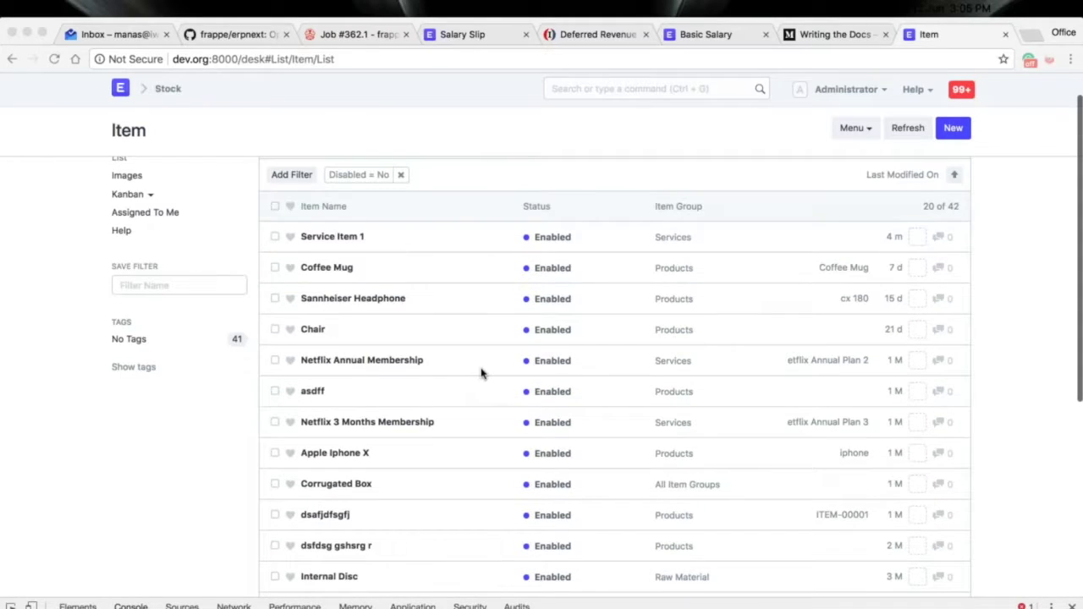
click(448, 428)
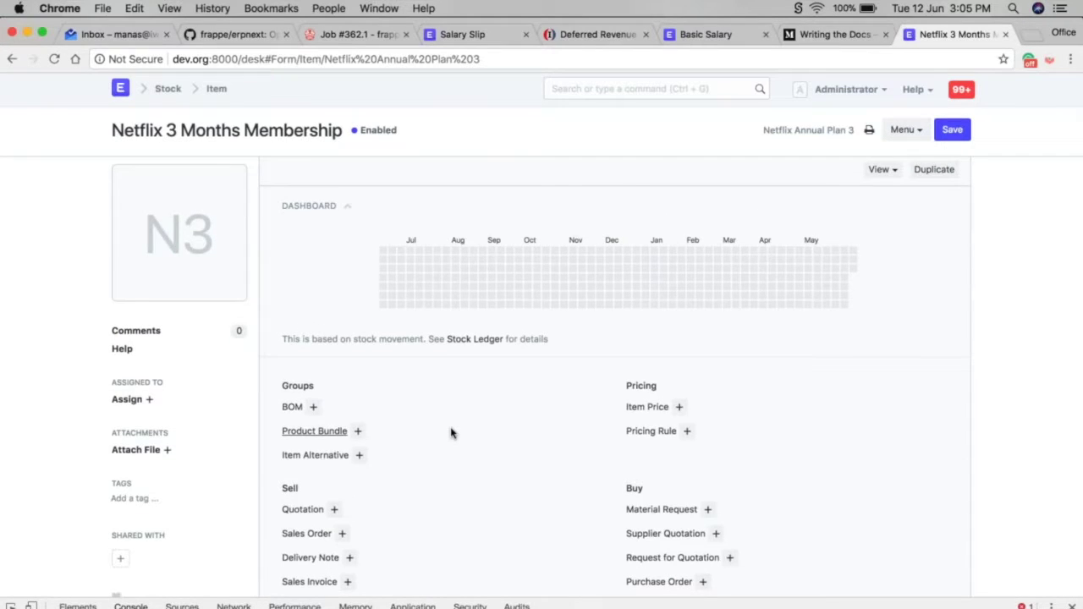
Expand the Deferred Revenue section of the Netflix 3 Months Membership item.
scroll(451, 433, down, 5)
scroll(451, 433, down, 6)
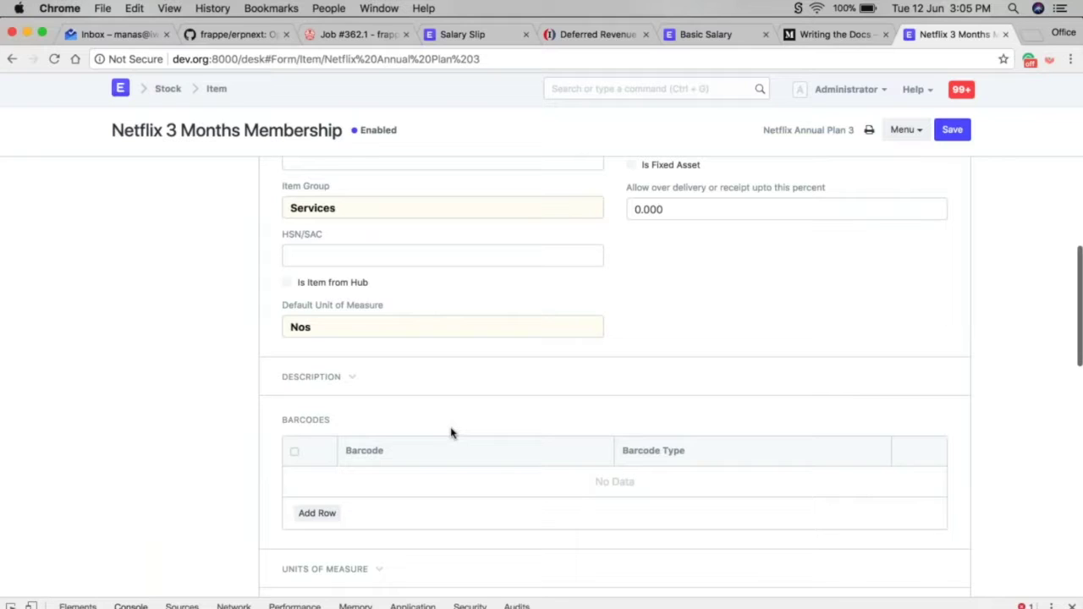
scroll(451, 434, down, 2)
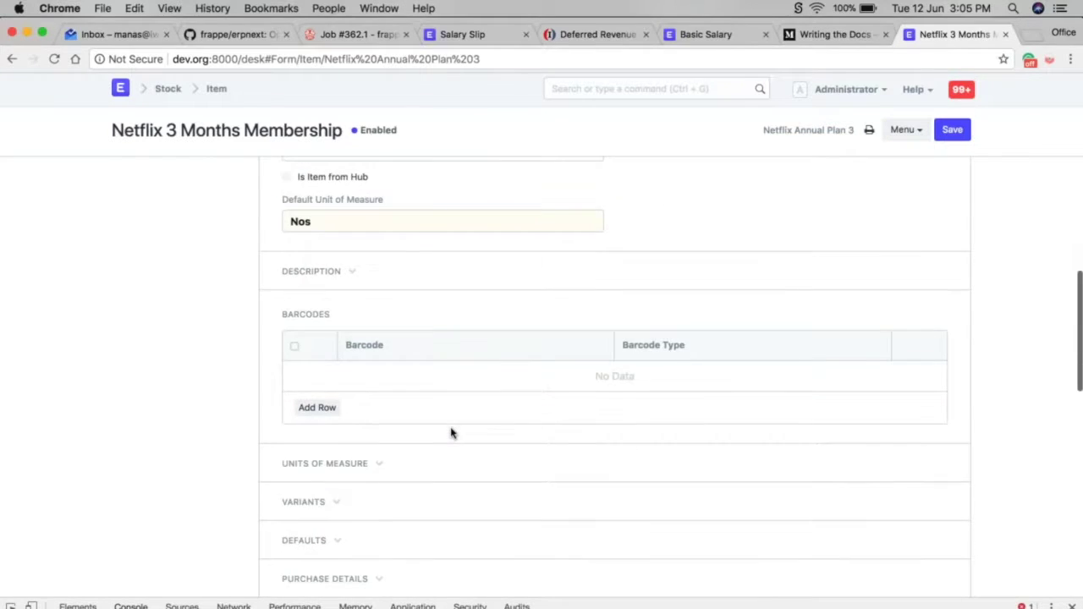
scroll(451, 433, down, 5)
click(381, 386)
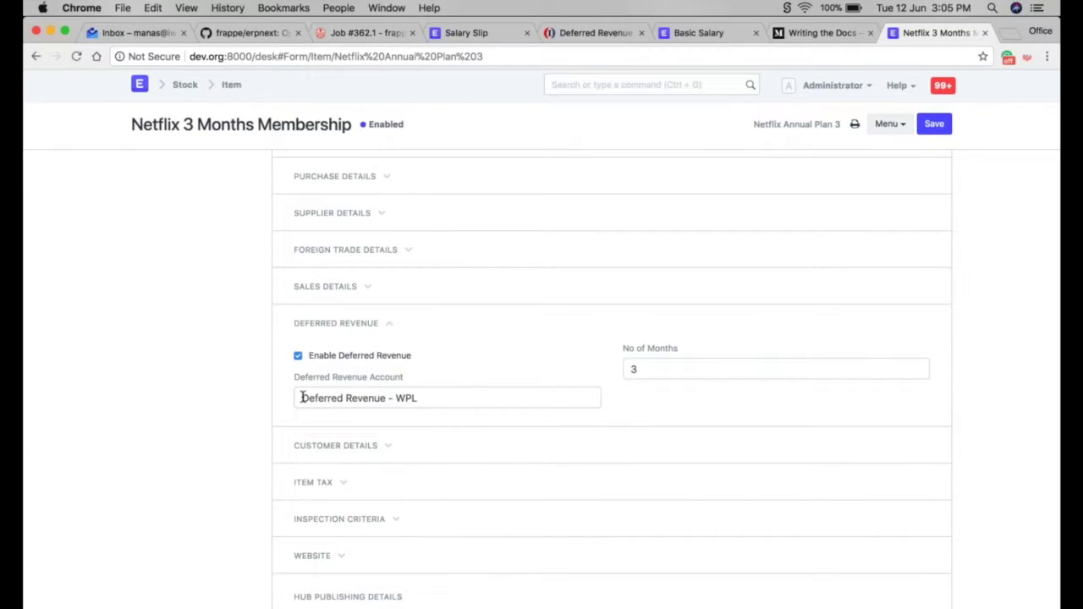
Review the item's deferred revenue settings: the enable option, the deferred revenue account and the number of months.
drag(302, 398, 425, 400)
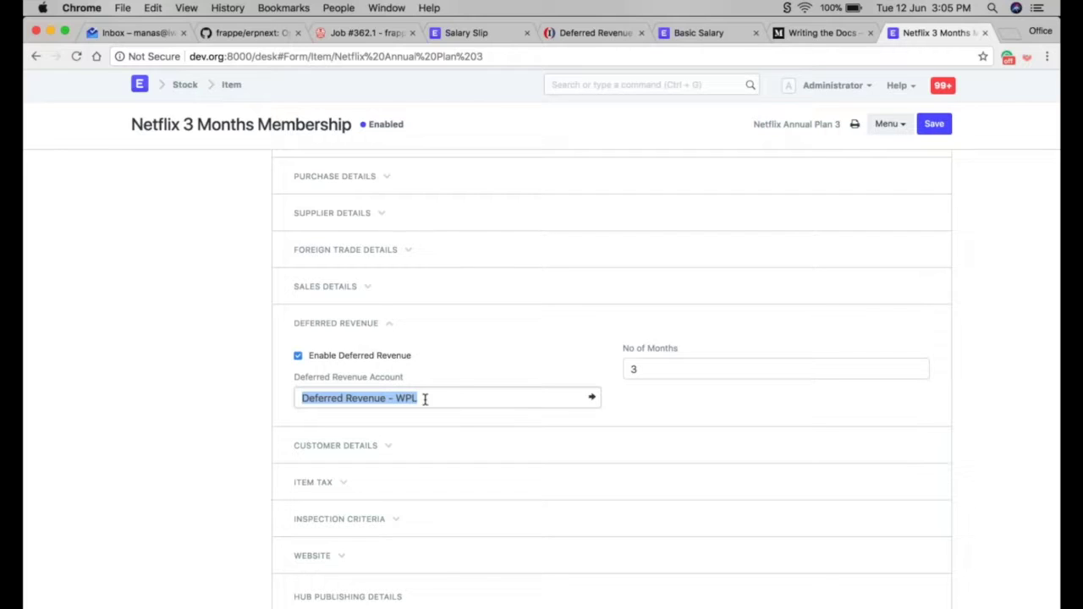
click(297, 356)
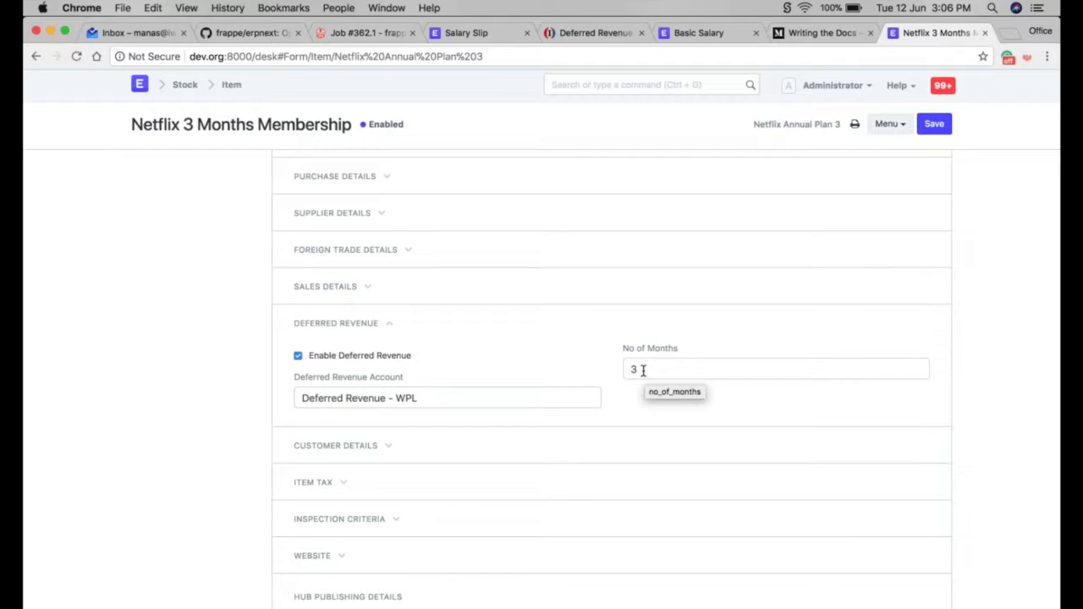
scroll(583, 352, up, 1)
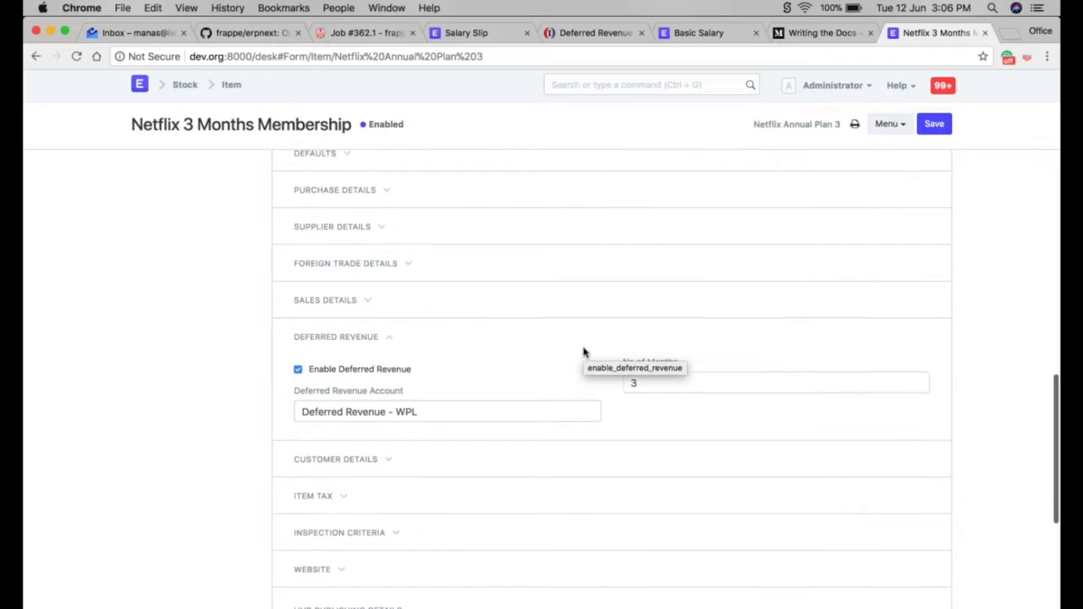
scroll(612, 377, up, 1)
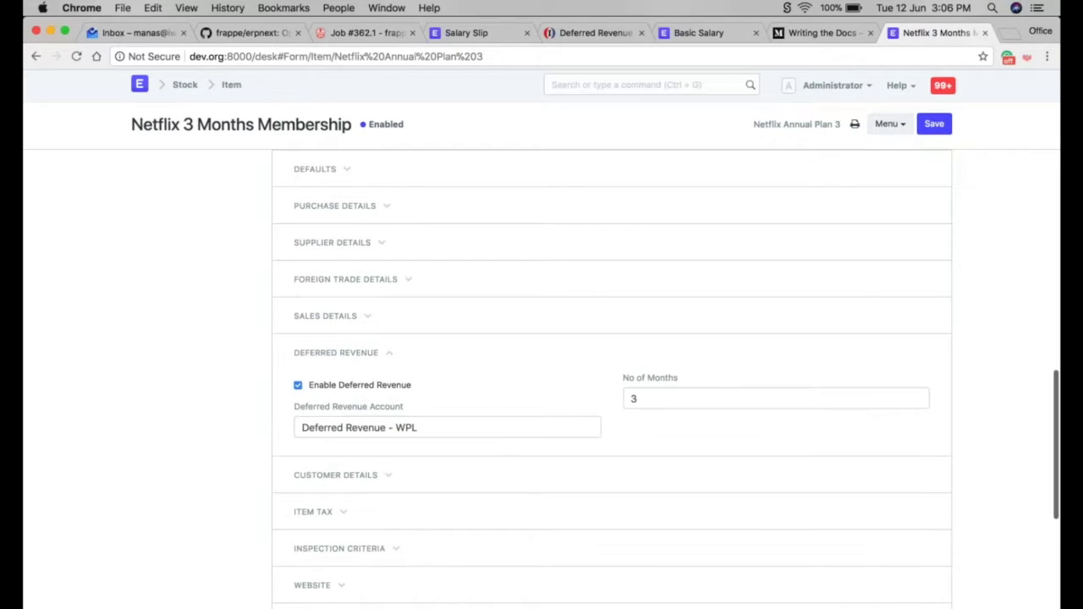
scroll(613, 376, up, 3)
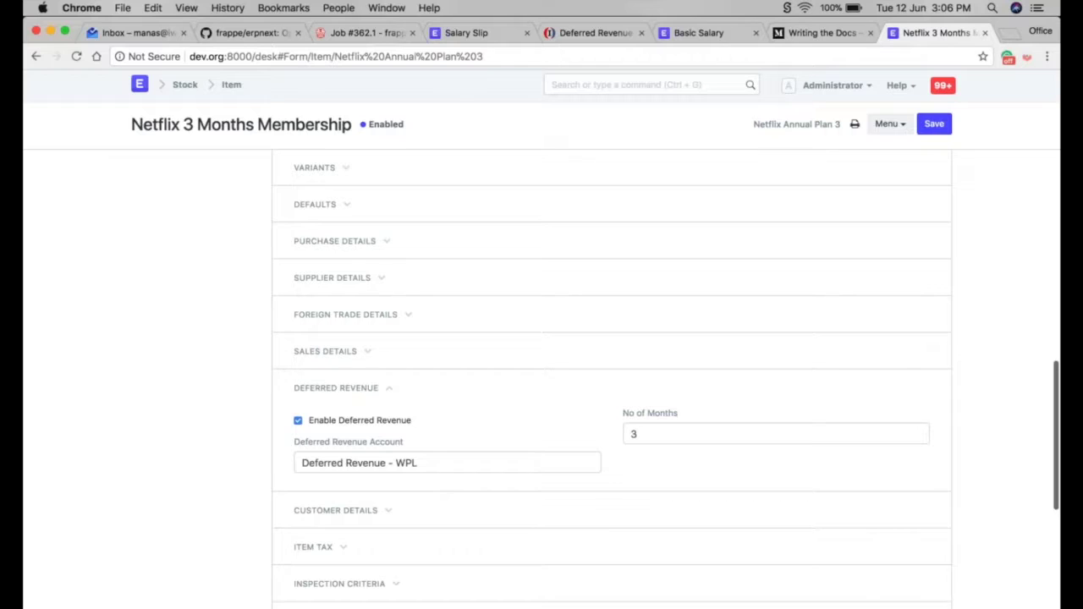
scroll(303, 458, down, 1)
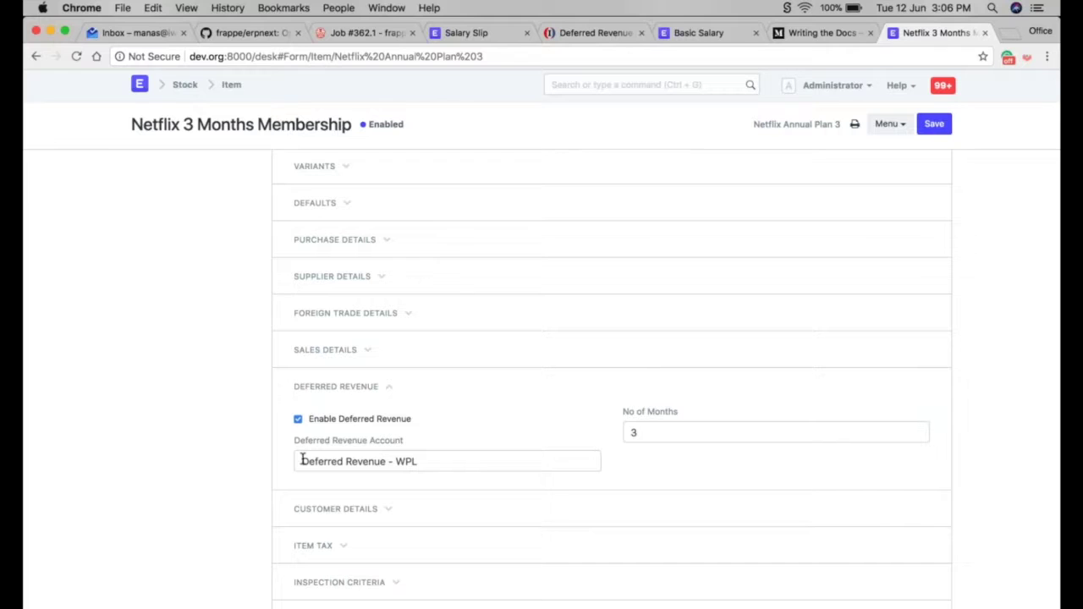
click(303, 460)
triple_click(443, 460)
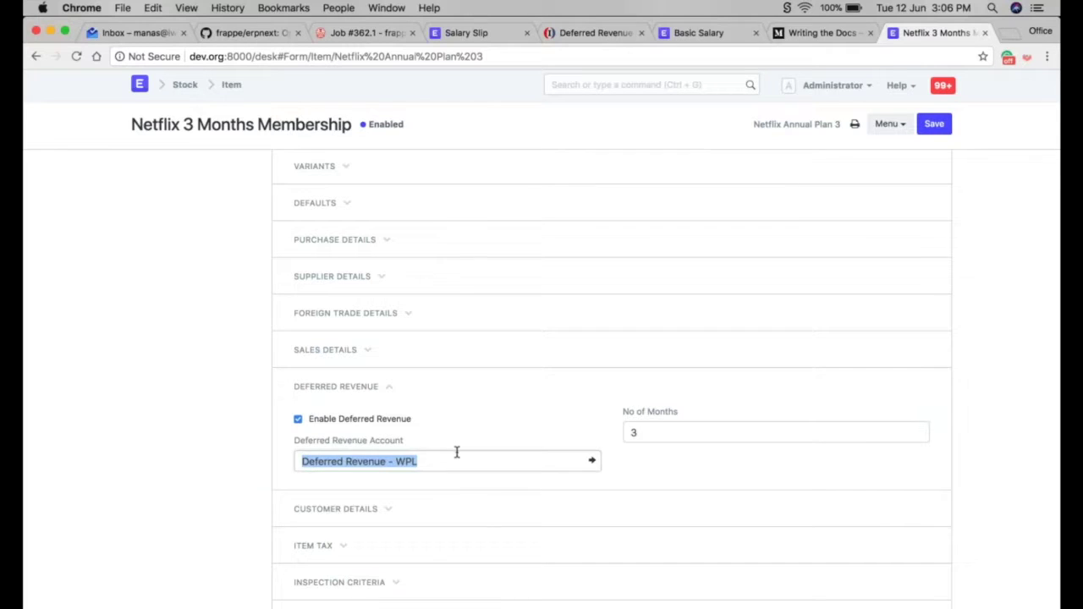
key(Right)
scroll(612, 381, up, 1)
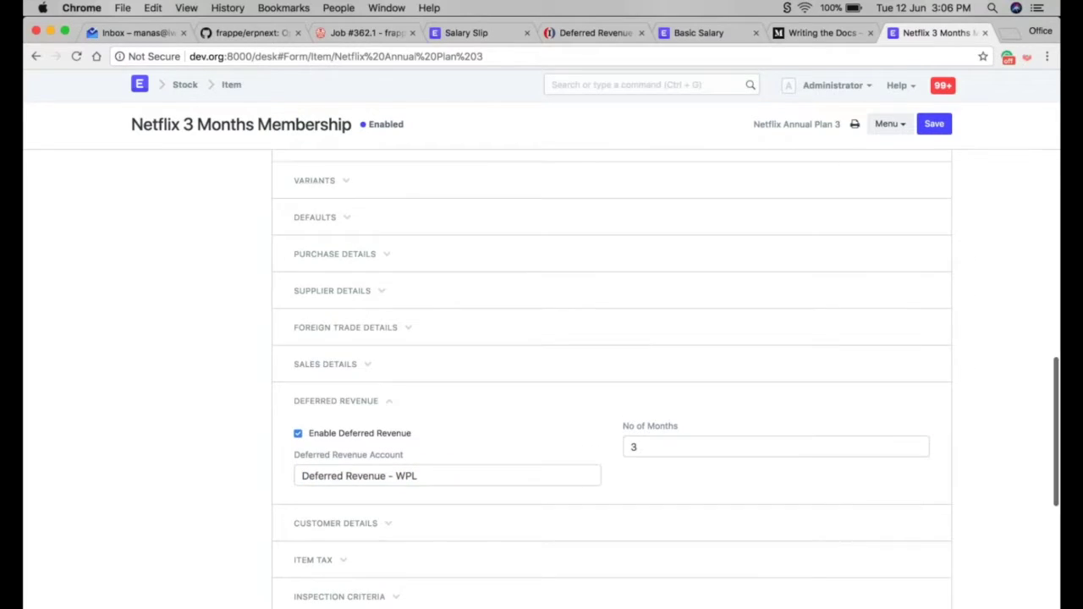
scroll(502, 423, up, 10)
scroll(502, 422, up, 4)
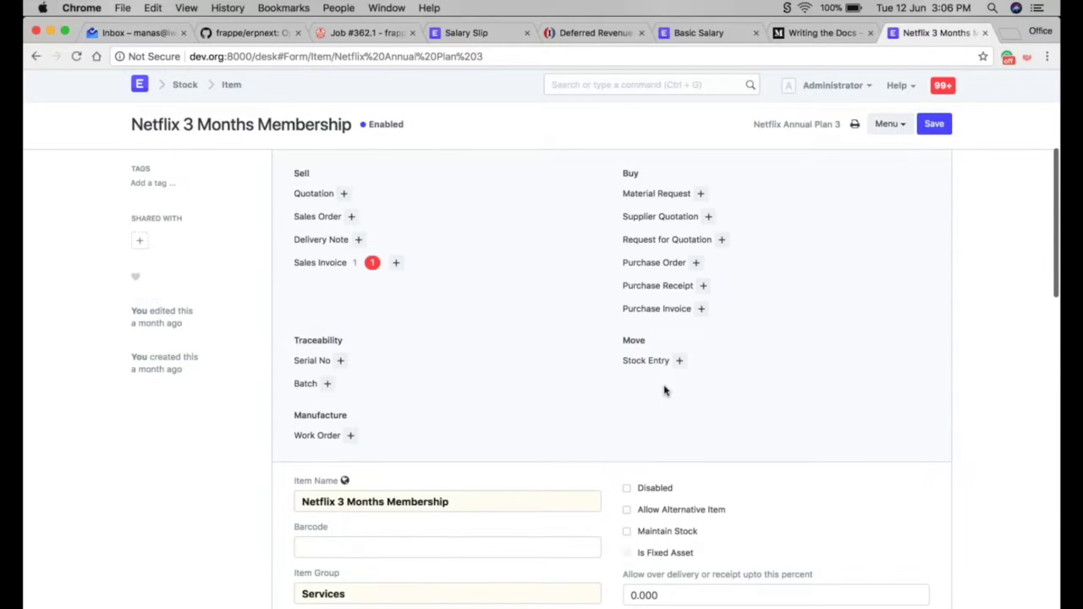
scroll(664, 390, down, 10)
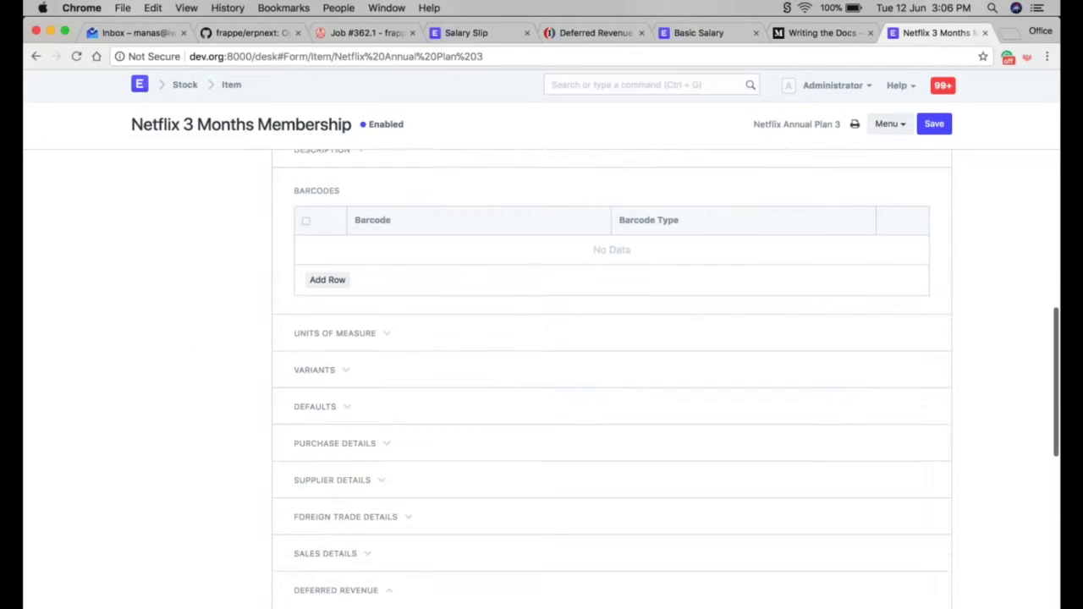
scroll(612, 379, down, 7)
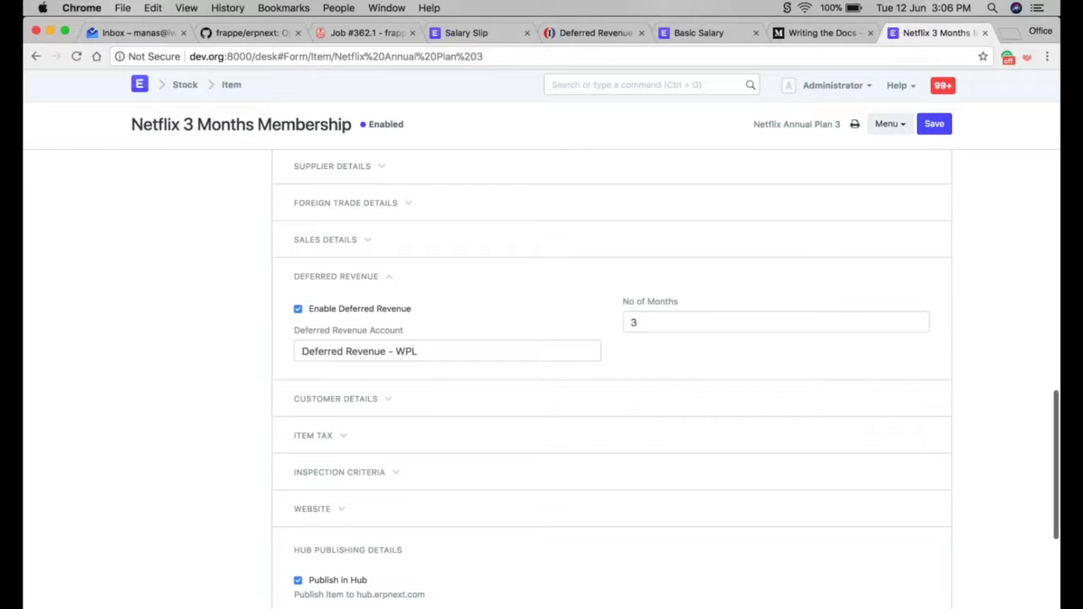
drag(302, 351, 438, 355)
click(482, 326)
Search for the Company list and open the Wind Power LLC company record.
scroll(908, 193, up, 10)
click(576, 85)
text(c)
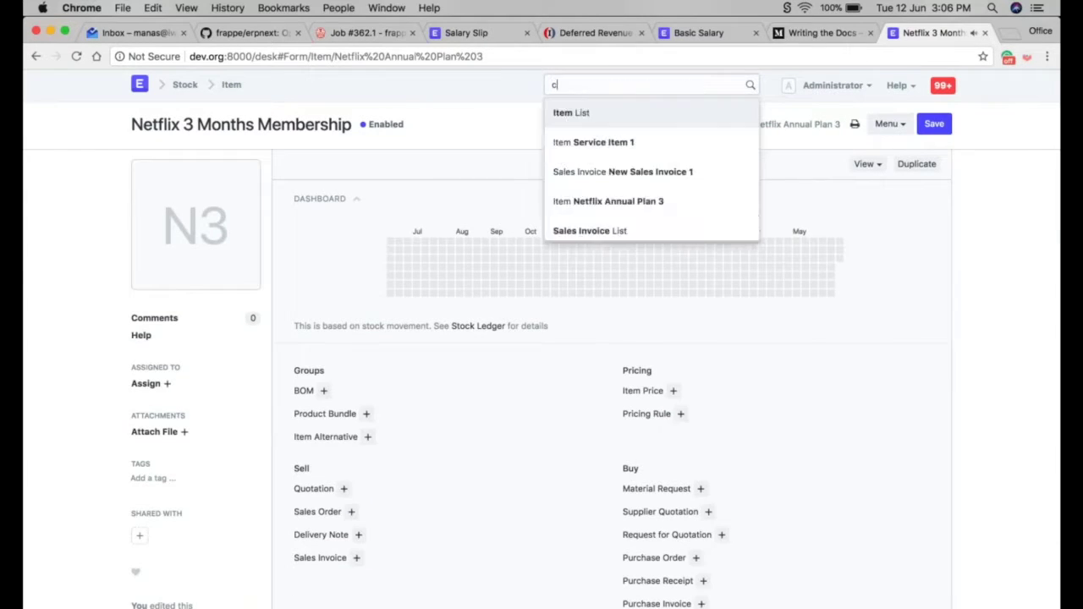
text(ompany)
key(Return)
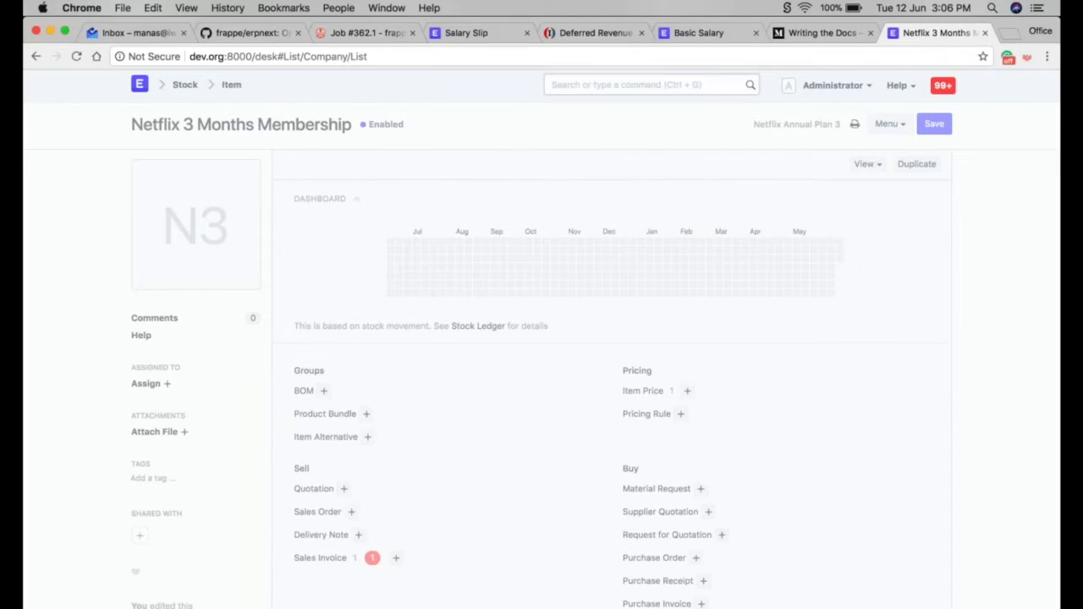
click(491, 270)
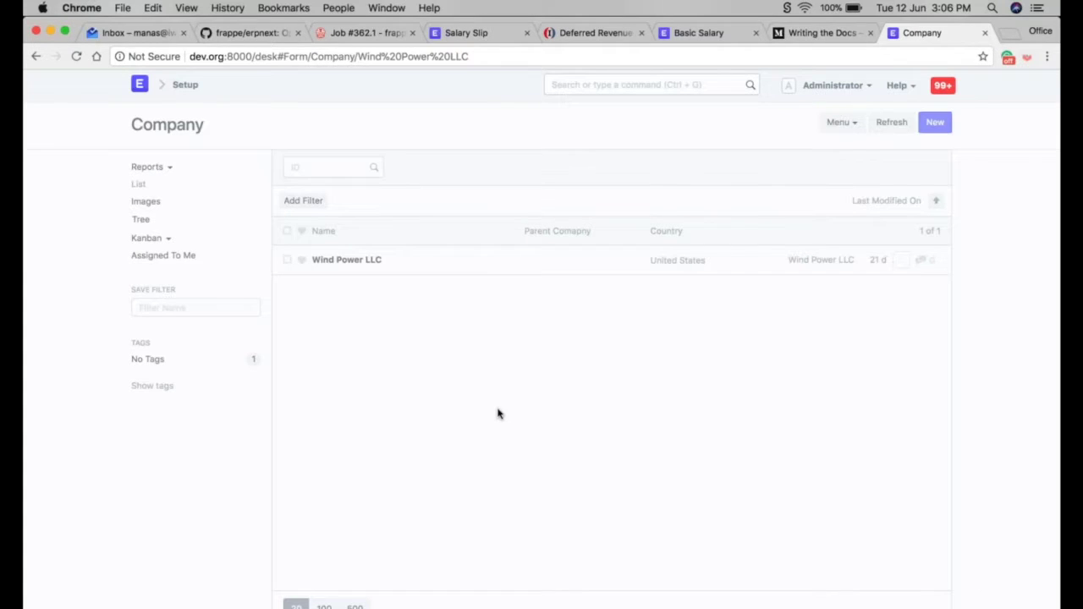
Check the Default Deferred Revenue Account in the company's Accounts Settings.
scroll(497, 413, down, 3)
scroll(497, 413, down, 10)
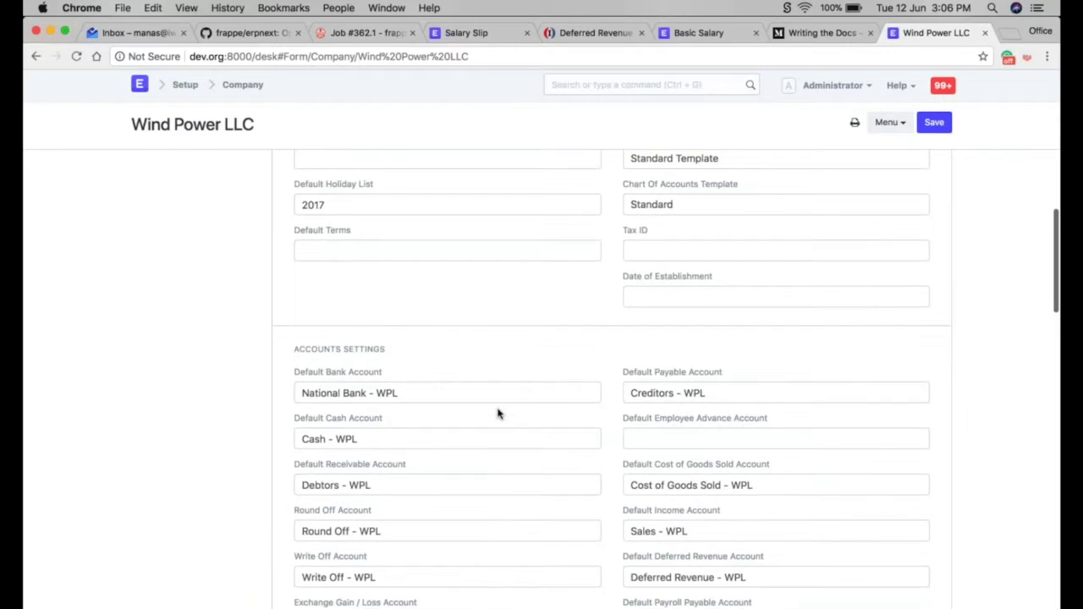
scroll(498, 413, down, 5)
click(770, 318)
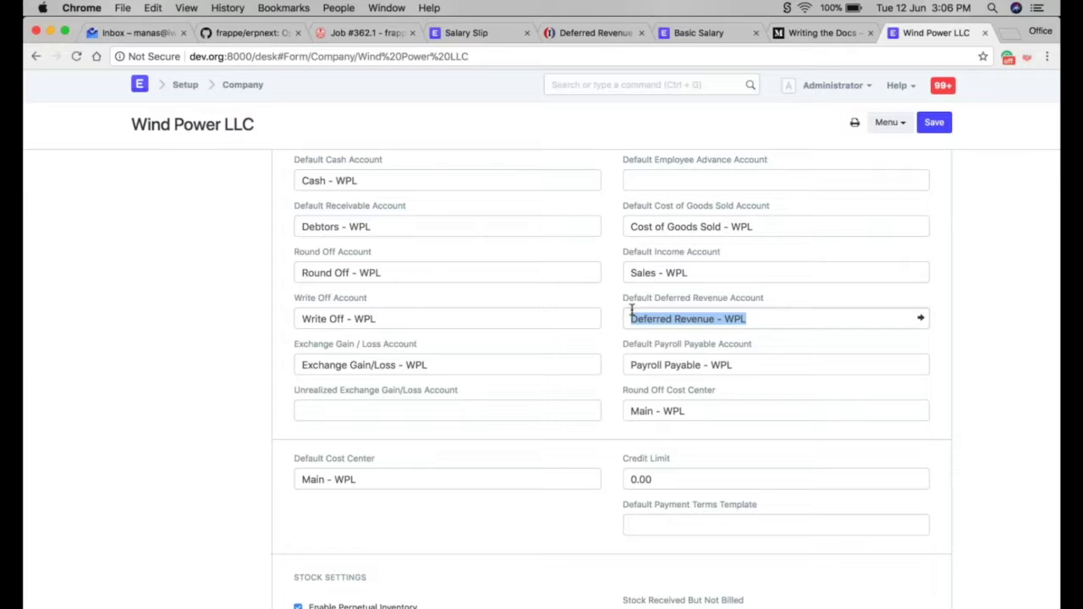
Return to the Netflix 3 Months Membership item and create a new Sales Invoice from its dashboard.
scroll(625, 322, left, 5)
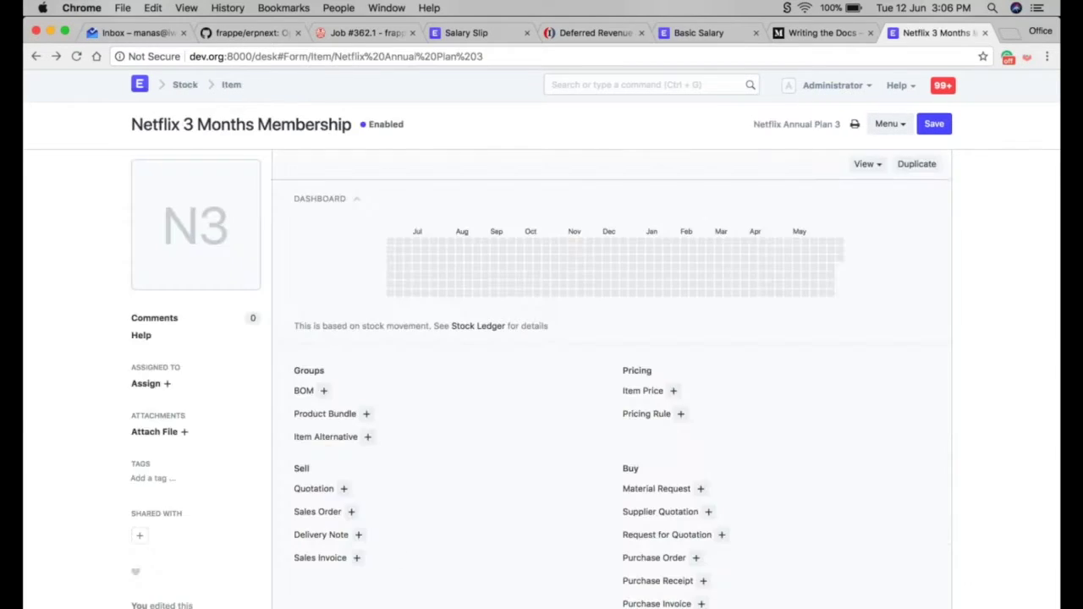
scroll(595, 345, down, 2)
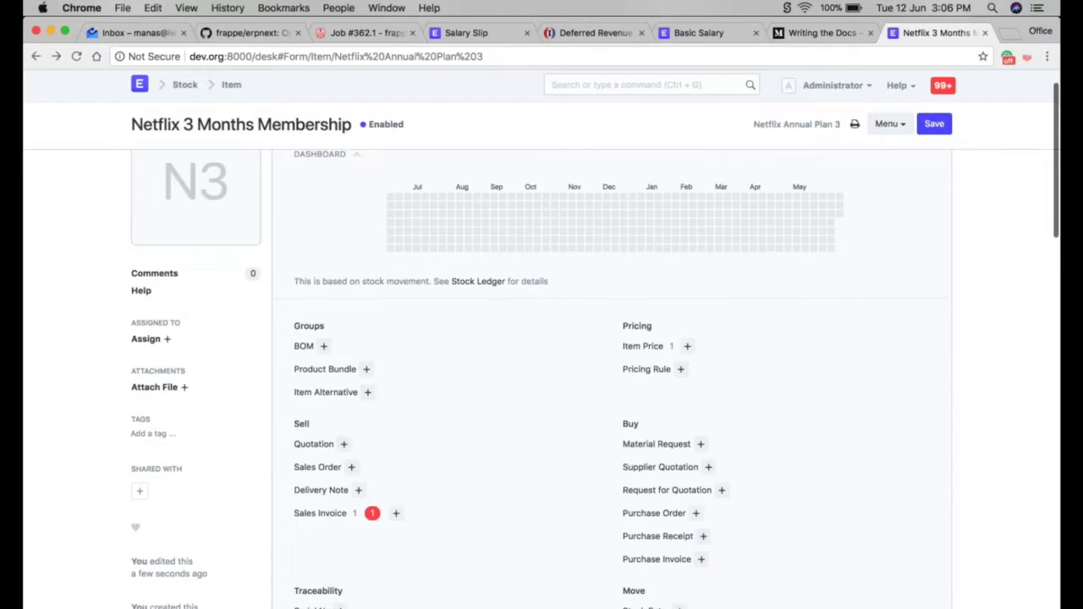
scroll(595, 345, down, 1)
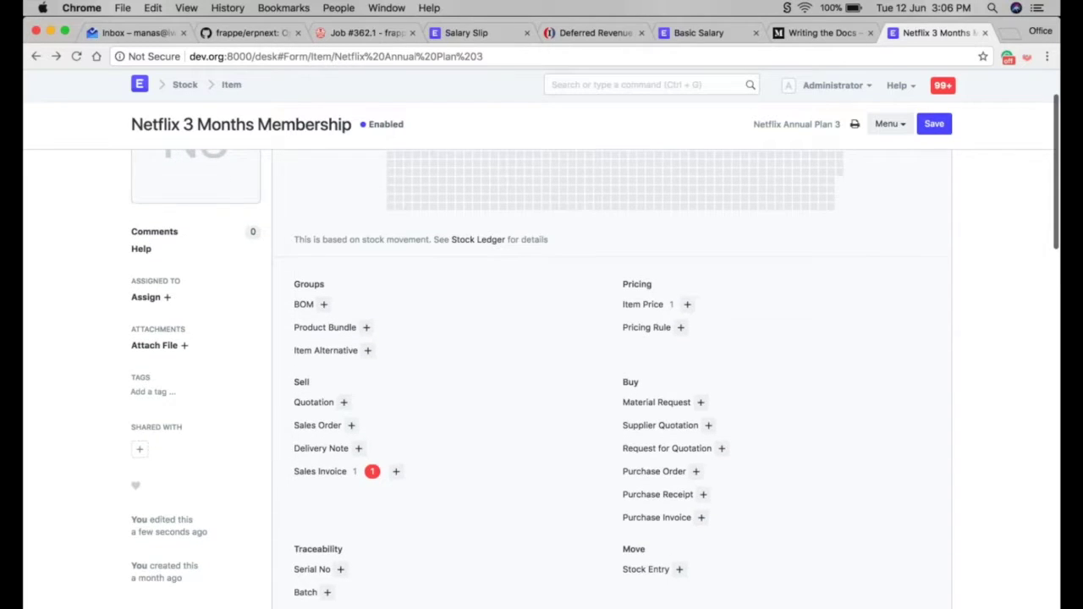
scroll(427, 338, down, 5)
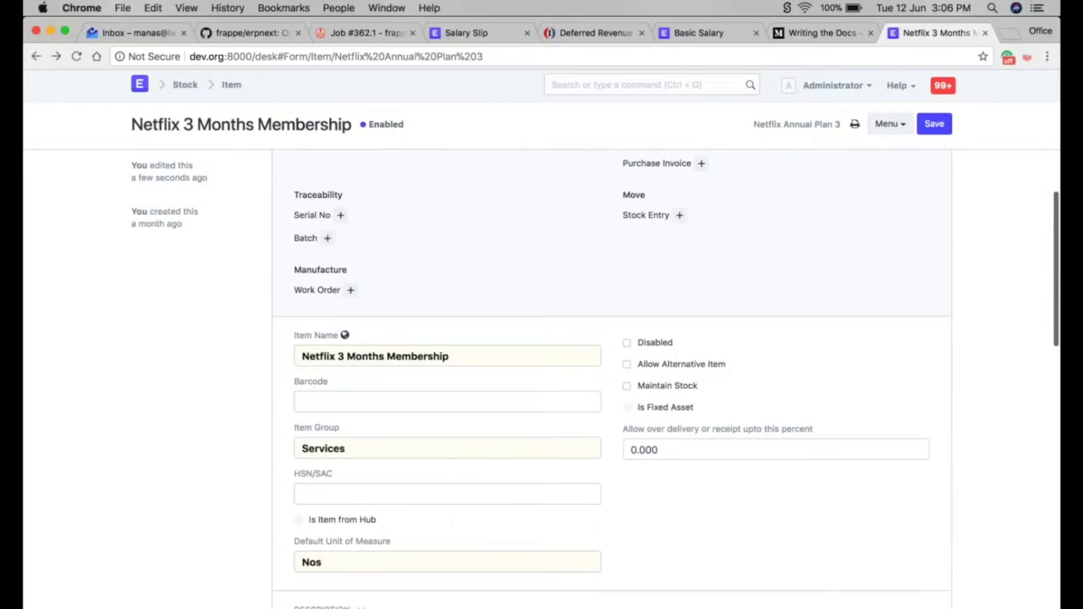
scroll(427, 339, up, 4)
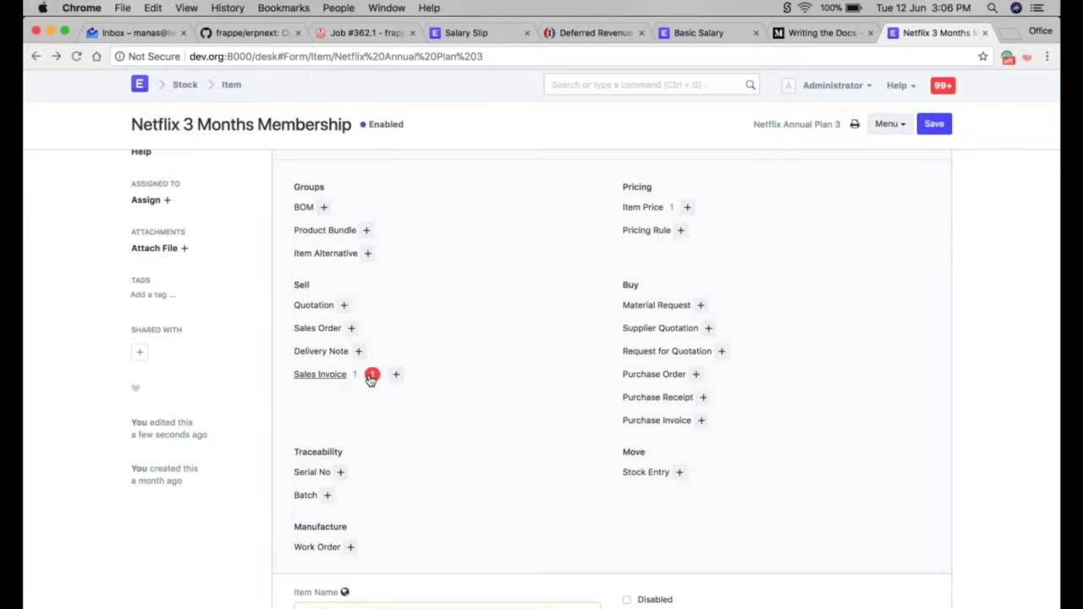
click(396, 376)
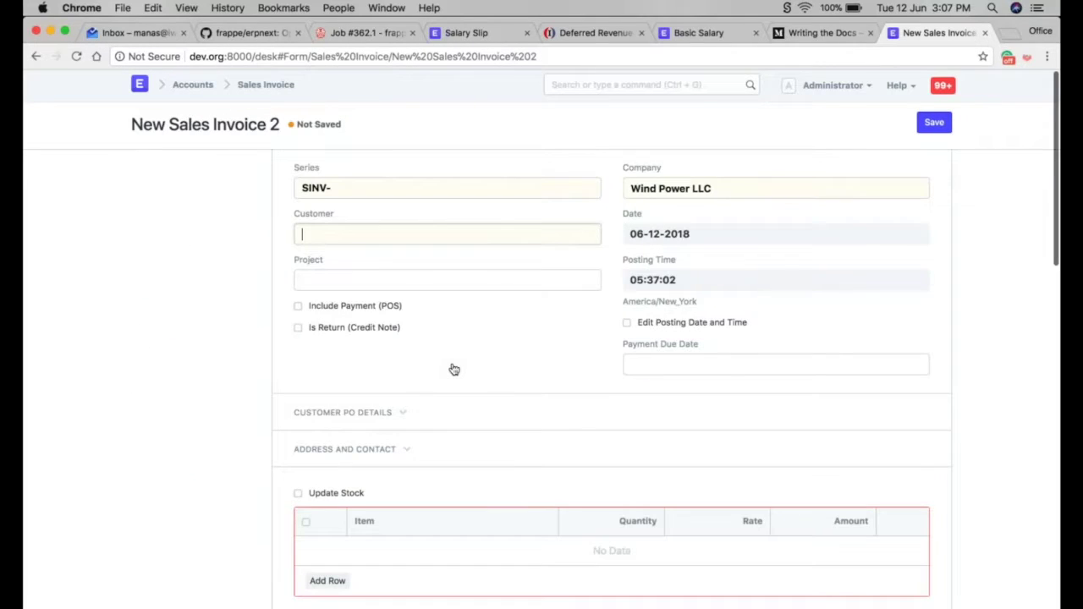
Set the customer of the new sales invoice to Adaptas.
click(303, 403)
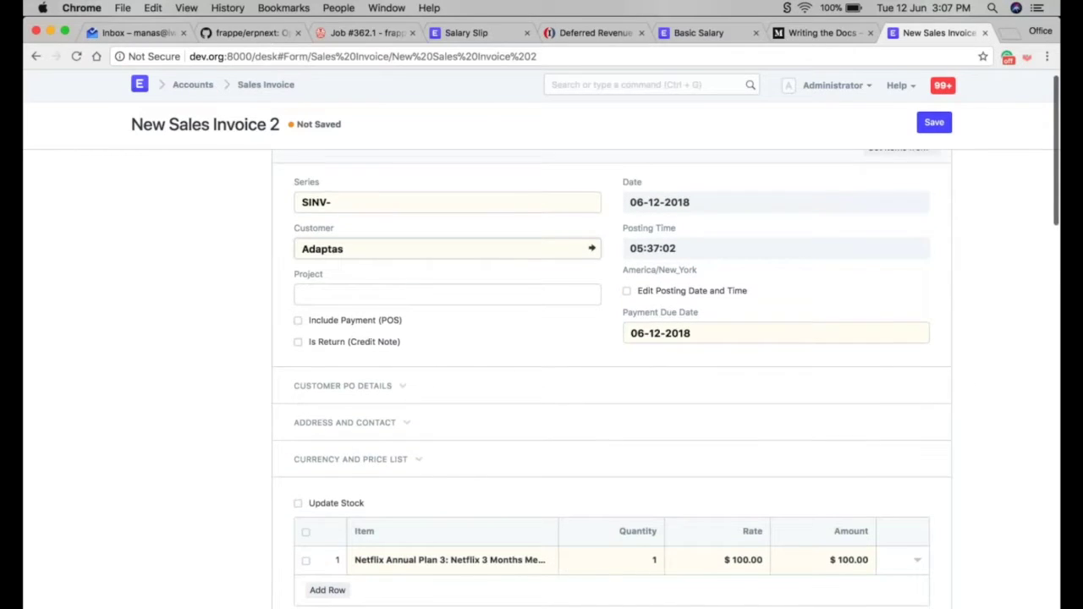
scroll(666, 342, down, 1)
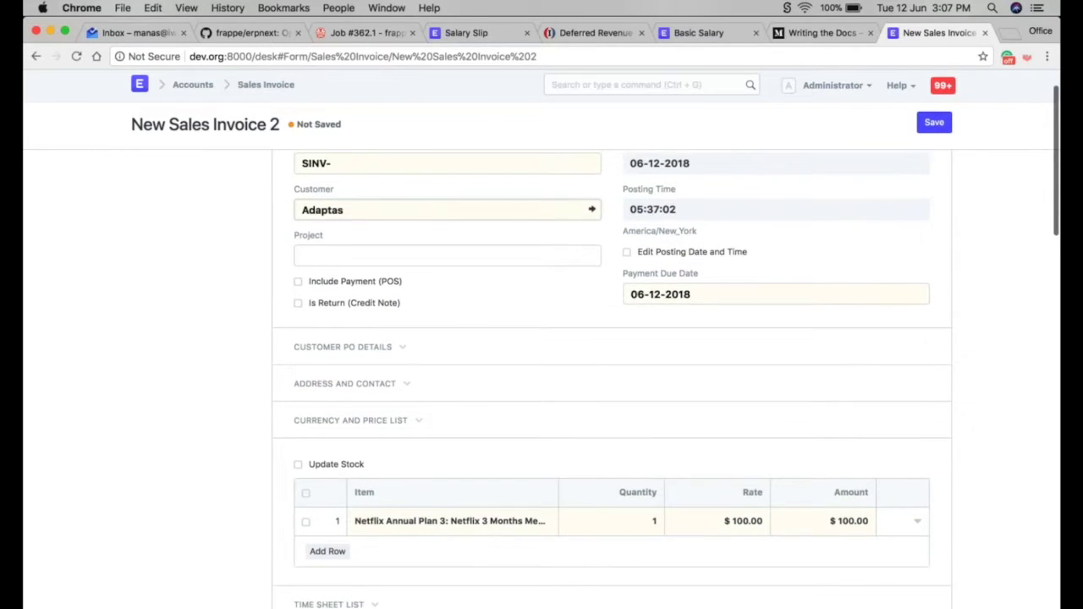
scroll(666, 346, down, 1)
click(344, 184)
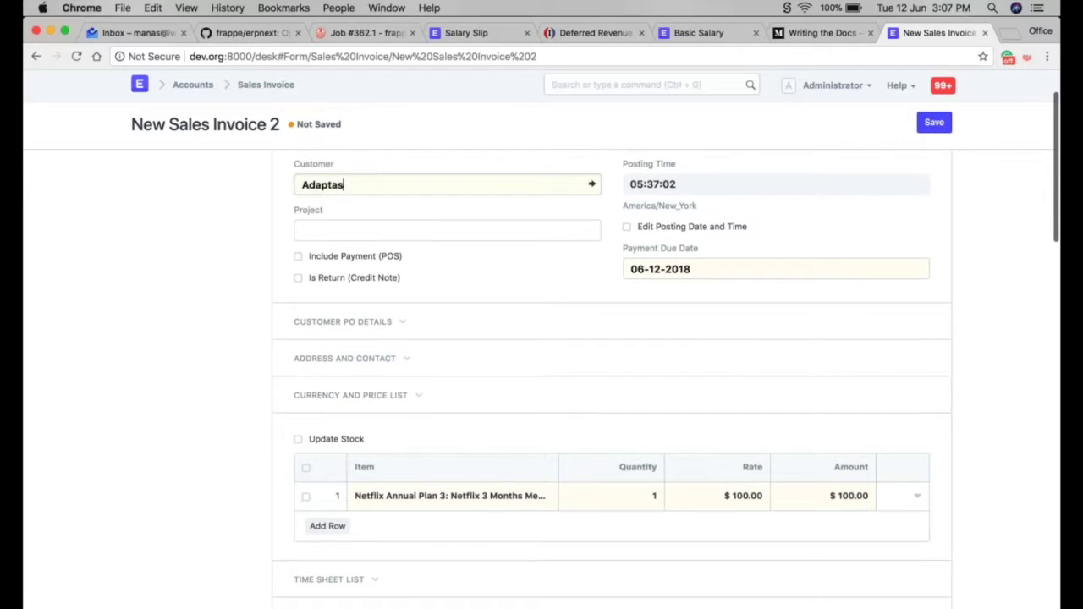
Open the invoice's Netflix 3 Months Membership item row and check the deferred revenue account and service start and end dates.
scroll(916, 399, down, 3)
click(916, 398)
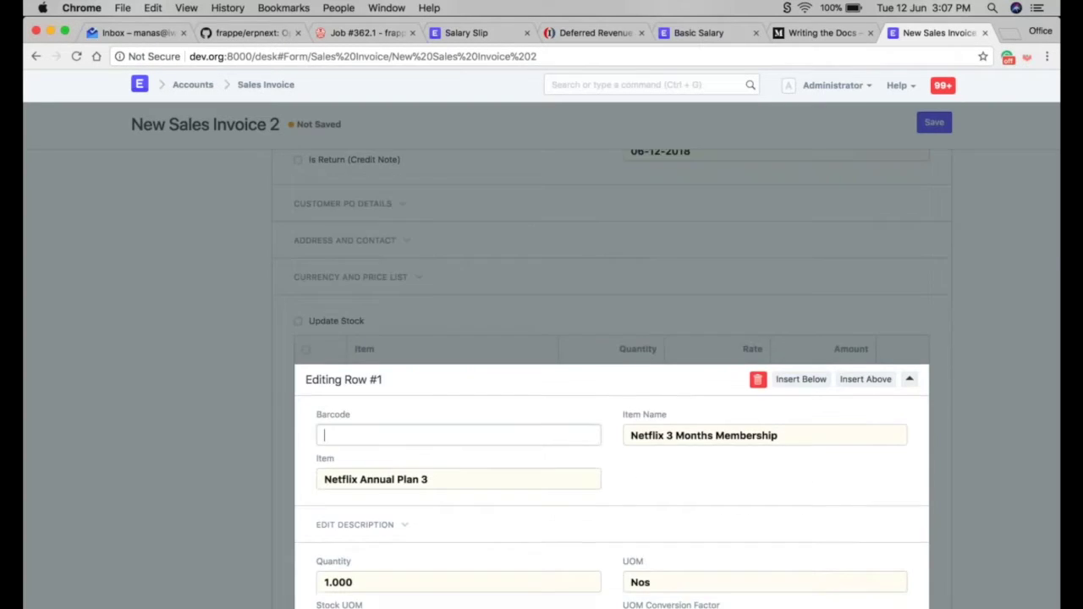
scroll(612, 355, down, 5)
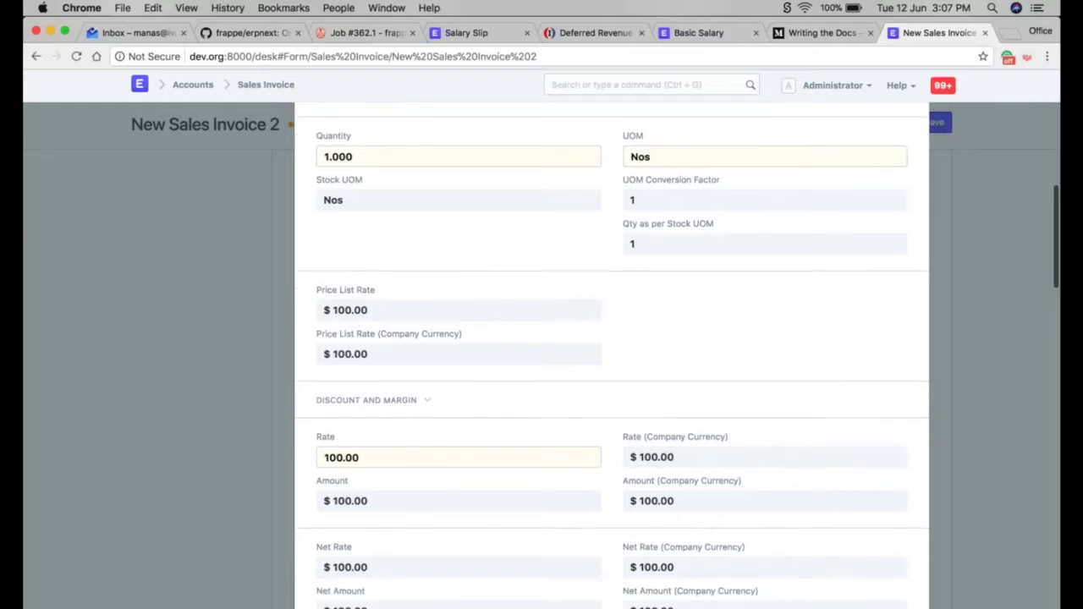
scroll(612, 356, down, 1)
scroll(612, 356, down, 3)
scroll(612, 355, down, 3)
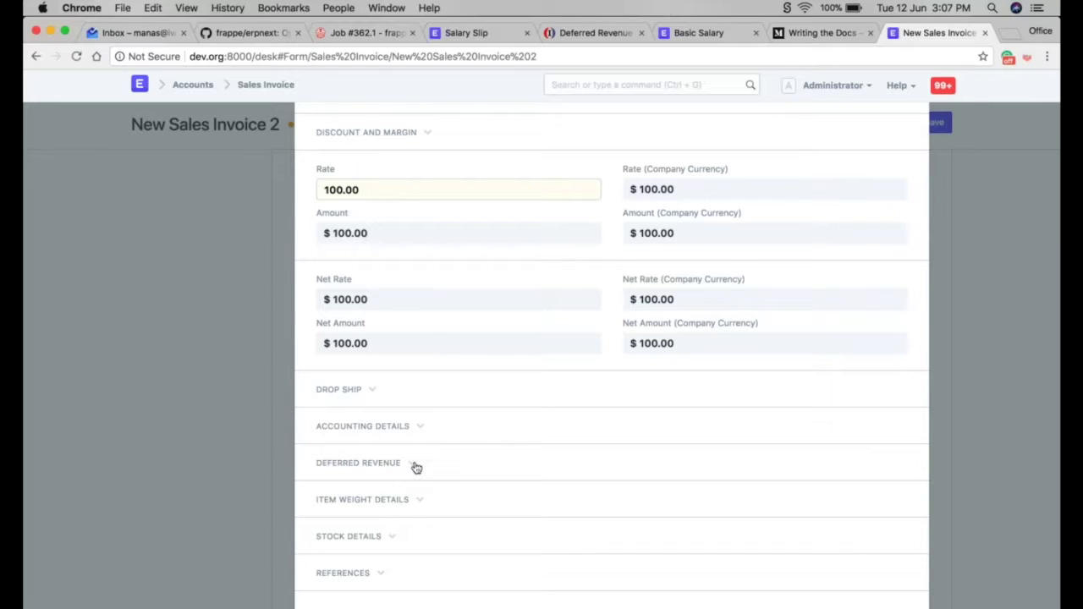
click(413, 465)
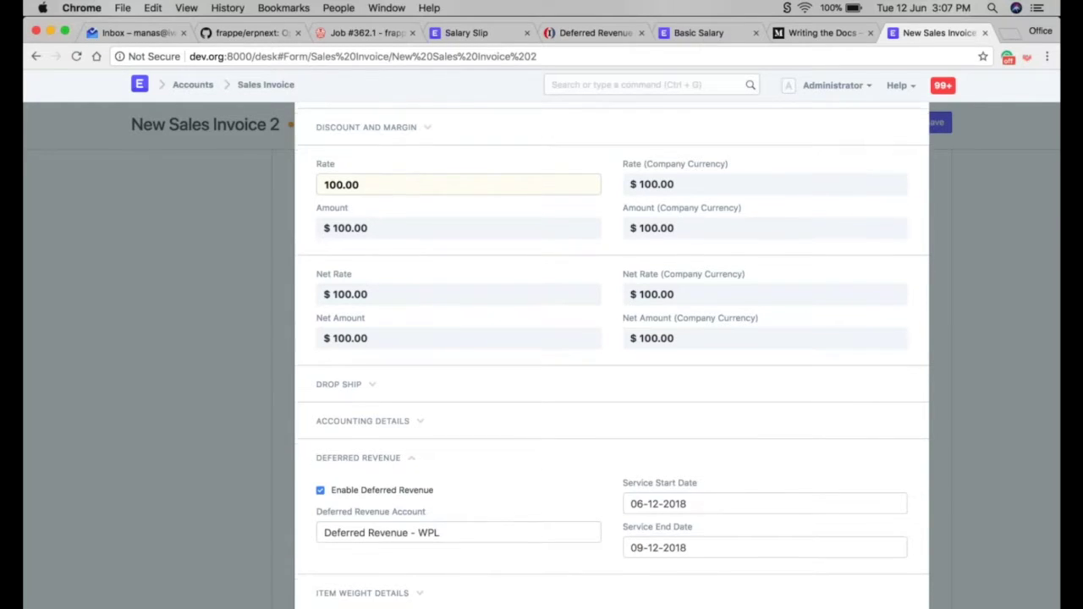
scroll(422, 473, down, 2)
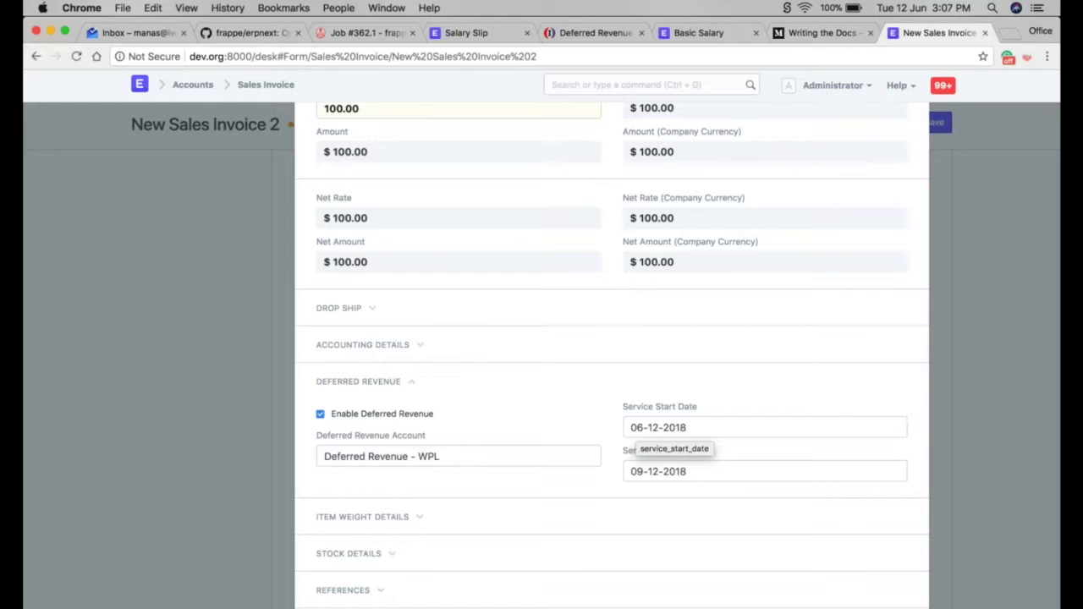
click(687, 471)
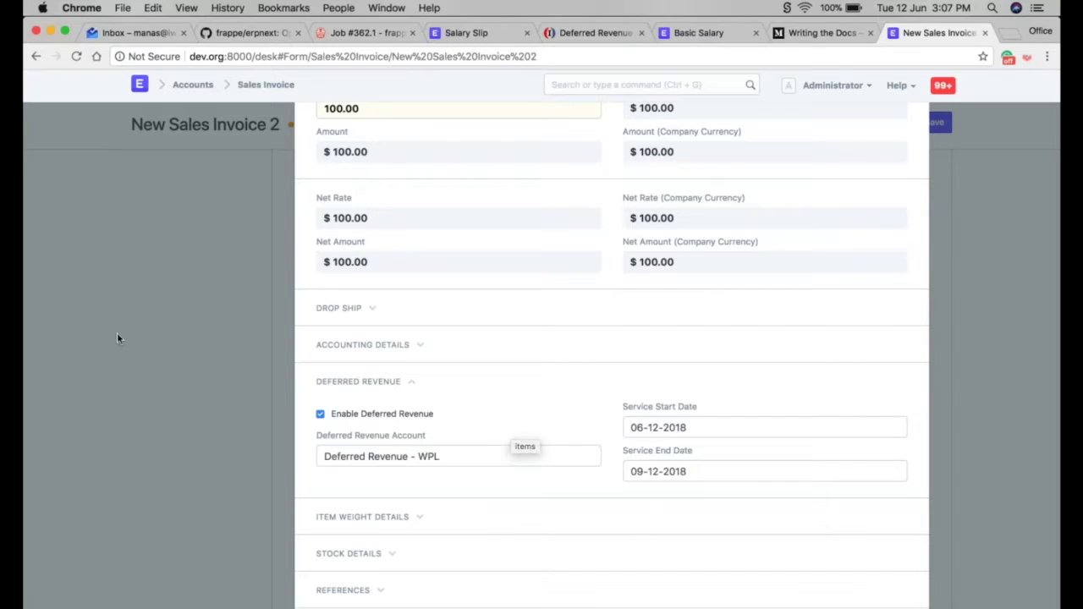
Save the Adaptas sales invoice and permanently submit it.
scroll(184, 342, down, 10)
scroll(429, 359, up, 5)
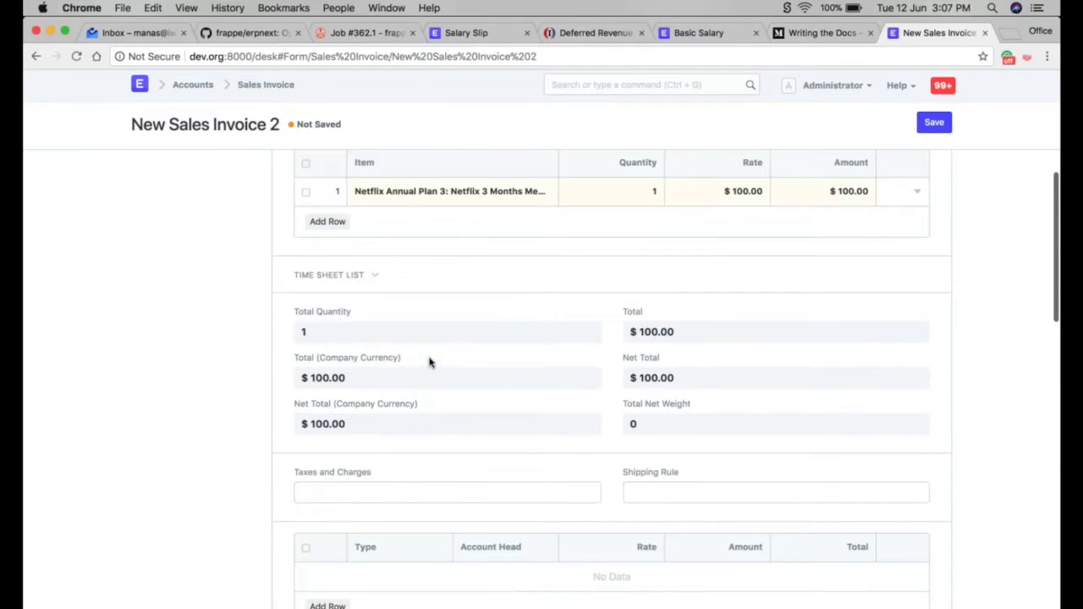
scroll(429, 363, up, 3)
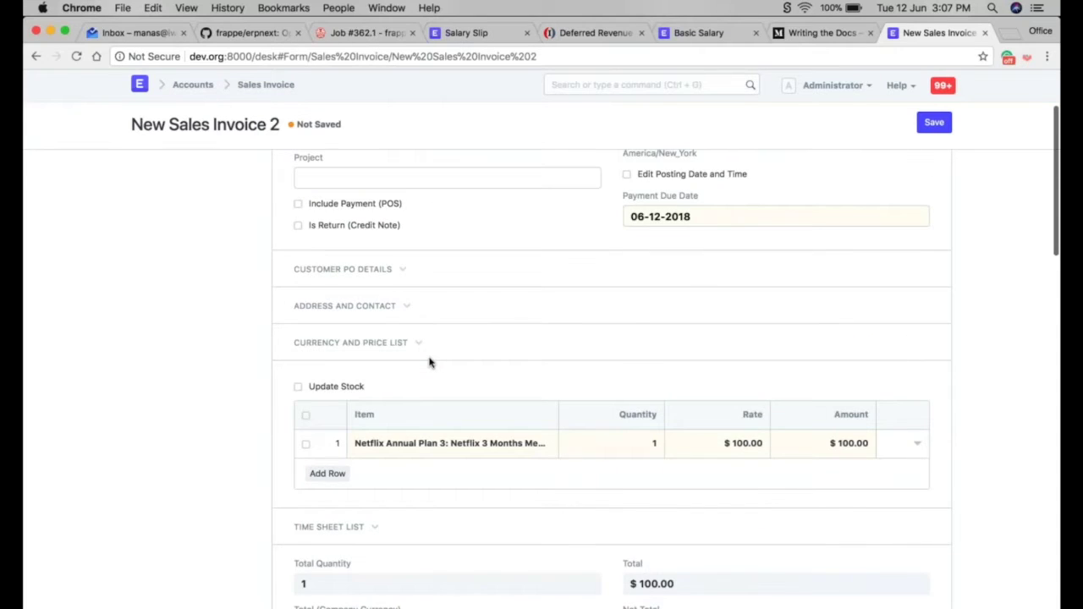
scroll(429, 363, up, 3)
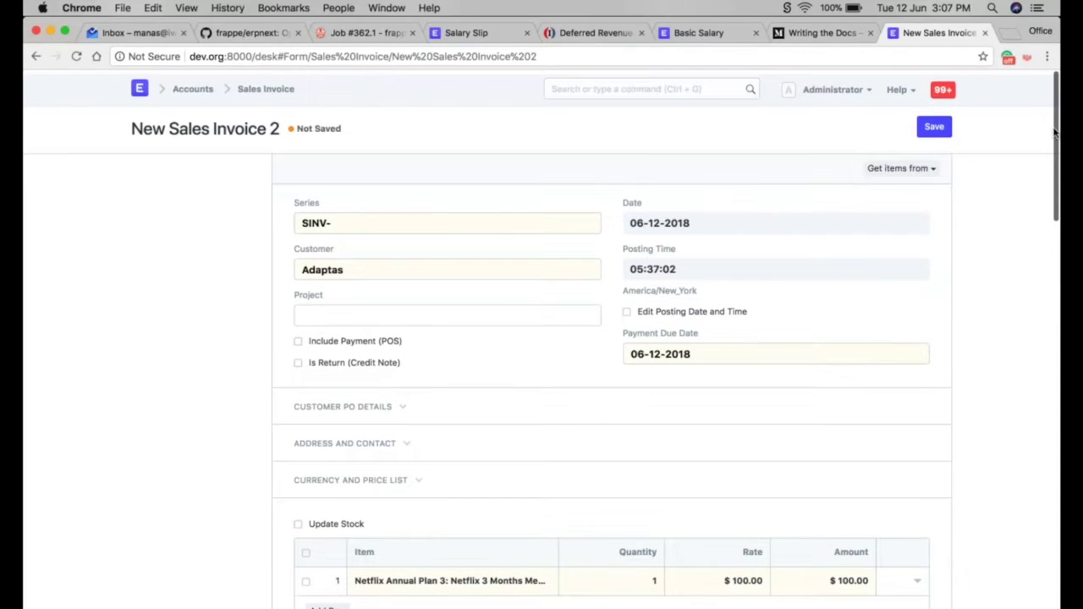
click(931, 123)
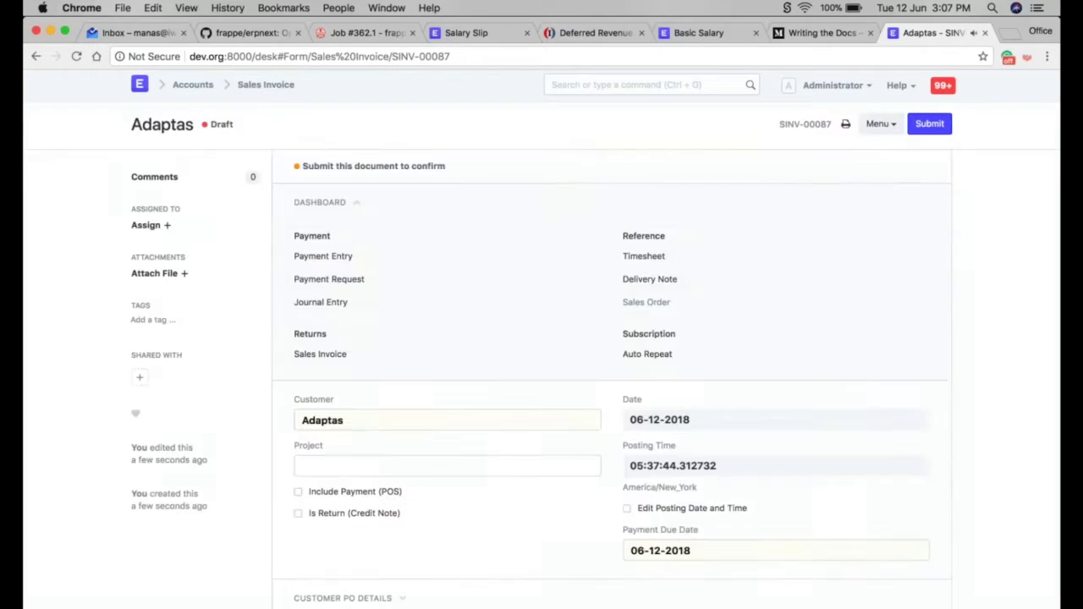
key(ctrl+s)
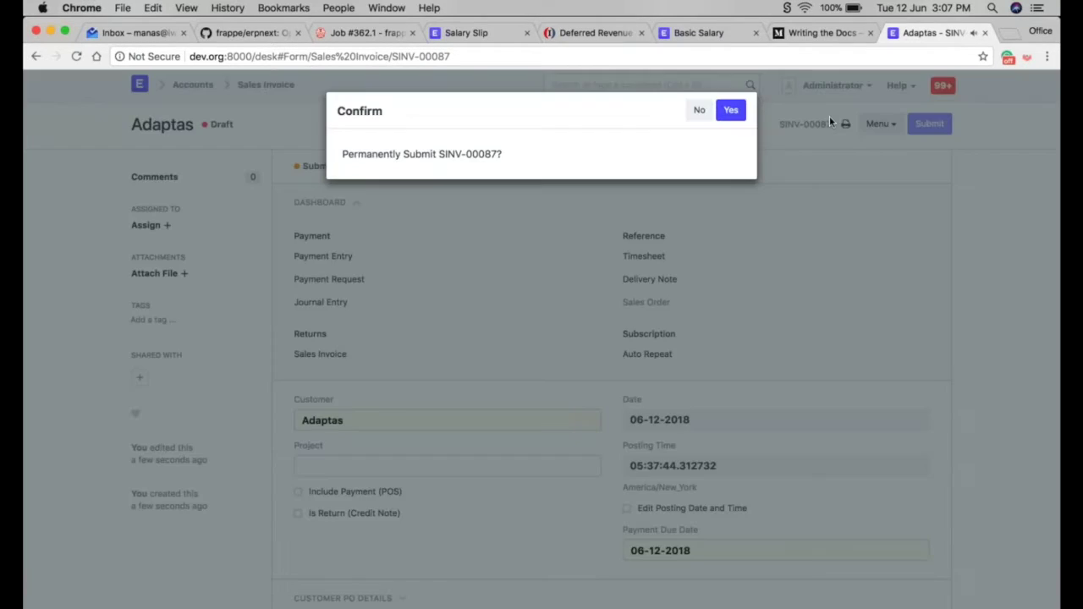
key(Return)
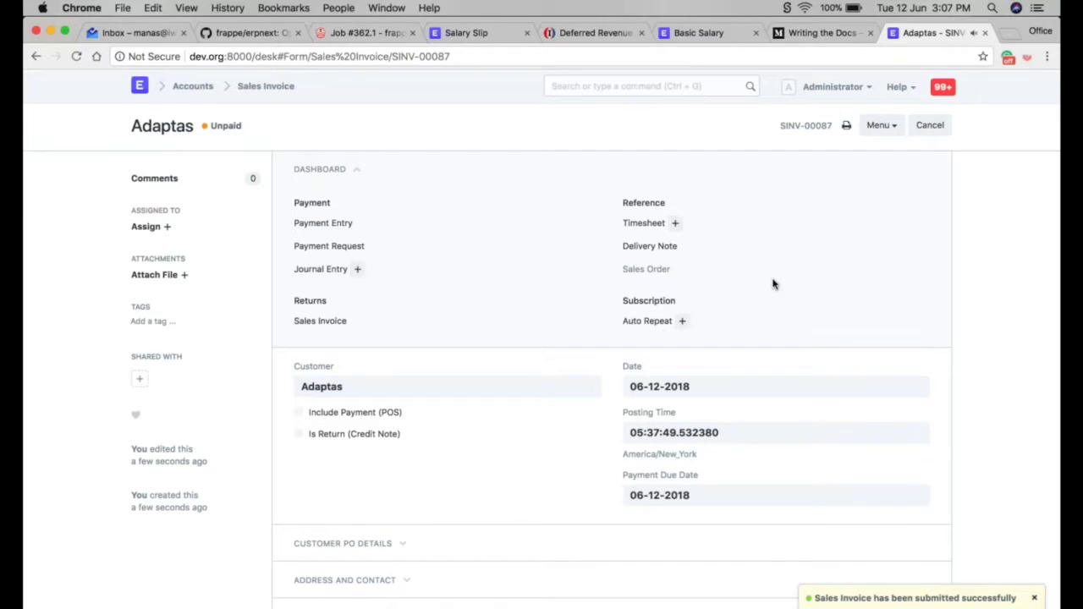
Review the Deferred Revenue section in the submitted invoice's item row and close the row.
scroll(796, 298, down, 10)
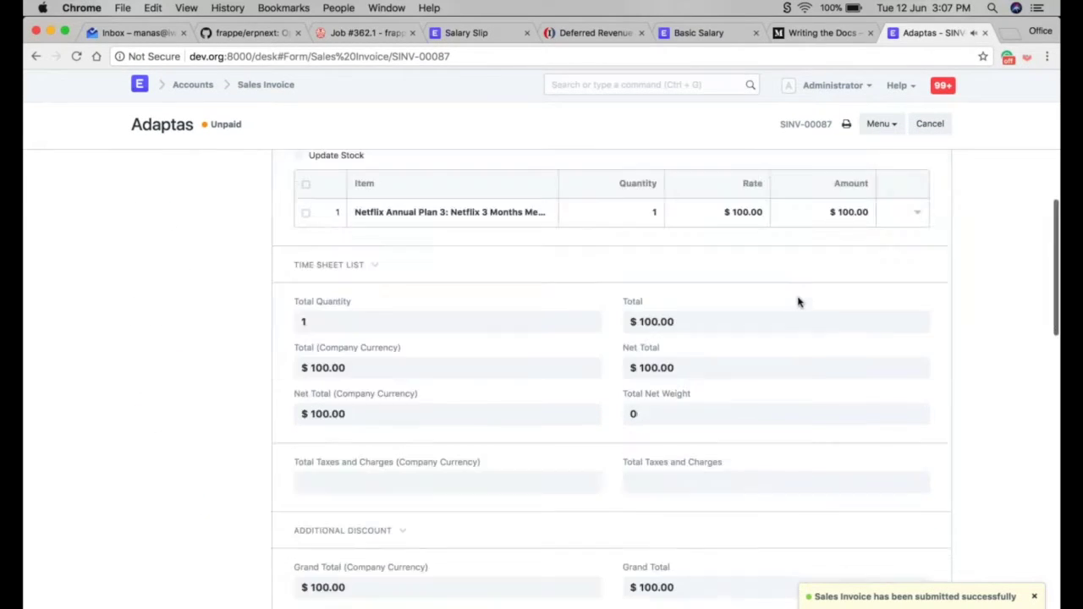
click(915, 218)
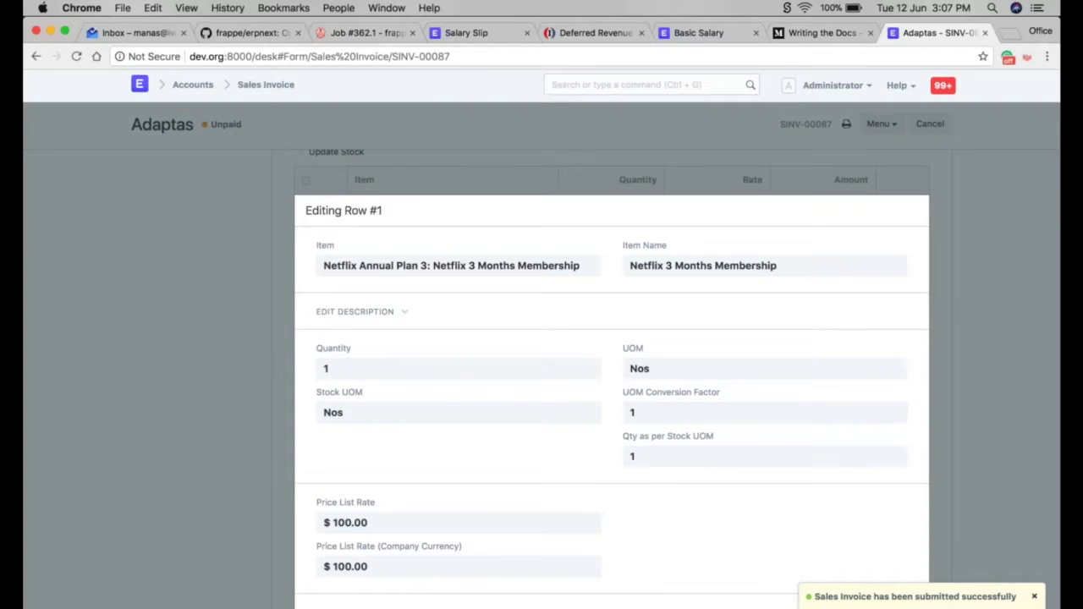
scroll(411, 367, down, 10)
click(412, 367)
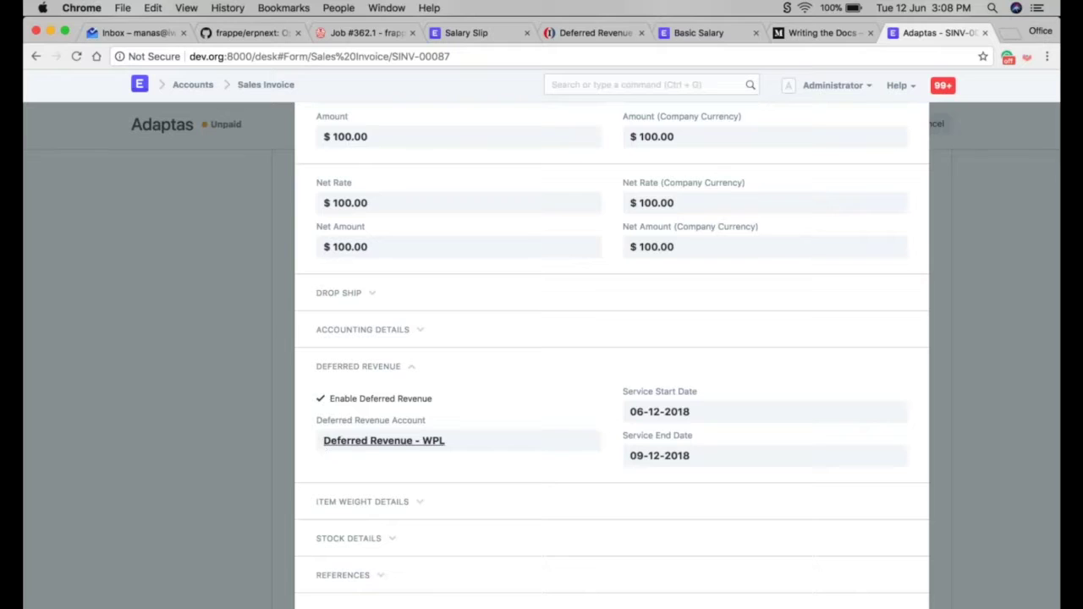
scroll(474, 447, up, 10)
scroll(489, 449, up, 4)
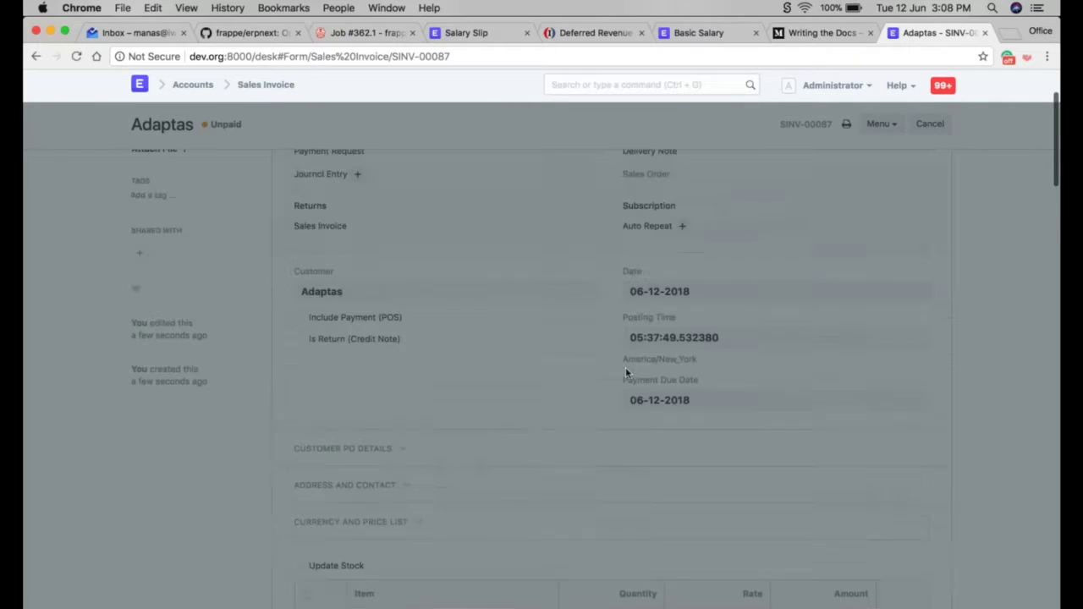
click(626, 372)
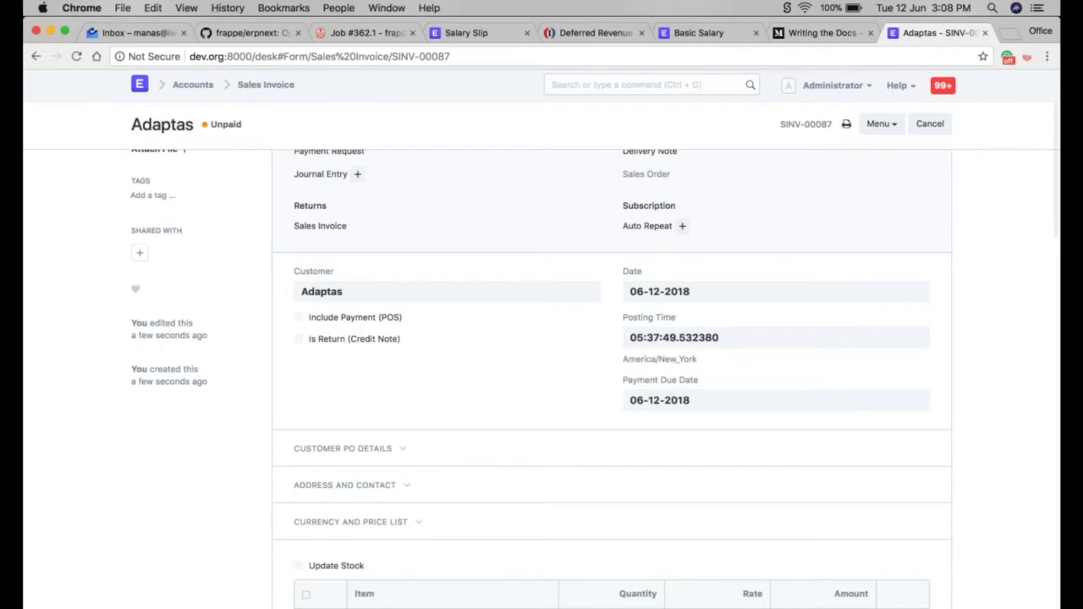
View the Adaptas invoice's accounting ledger and return to the invoice to look at its item row.
scroll(773, 224, up, 4)
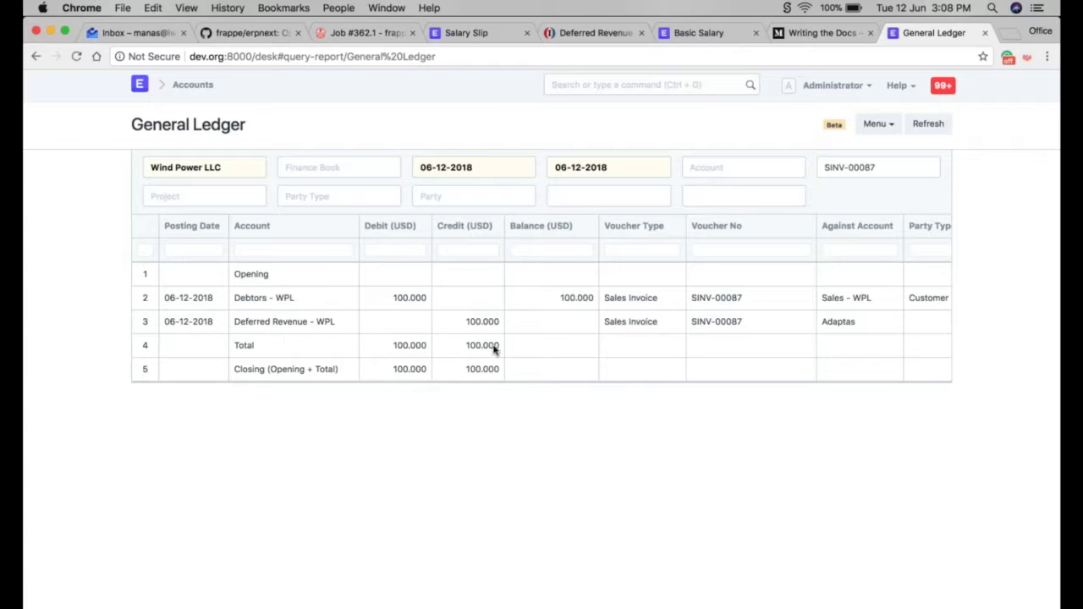
scroll(479, 329, left, 3)
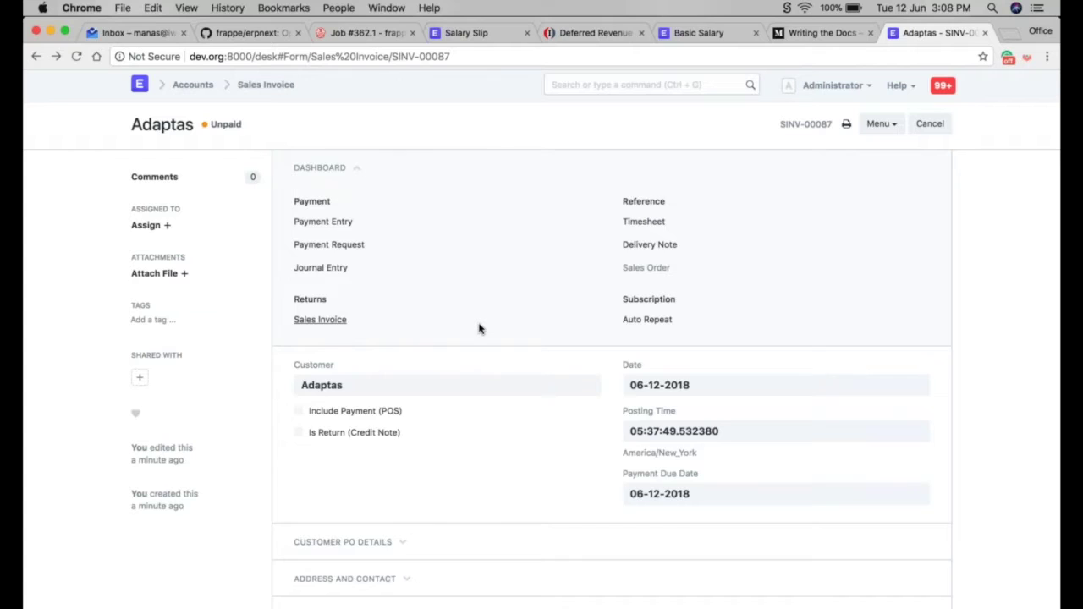
scroll(479, 328, down, 5)
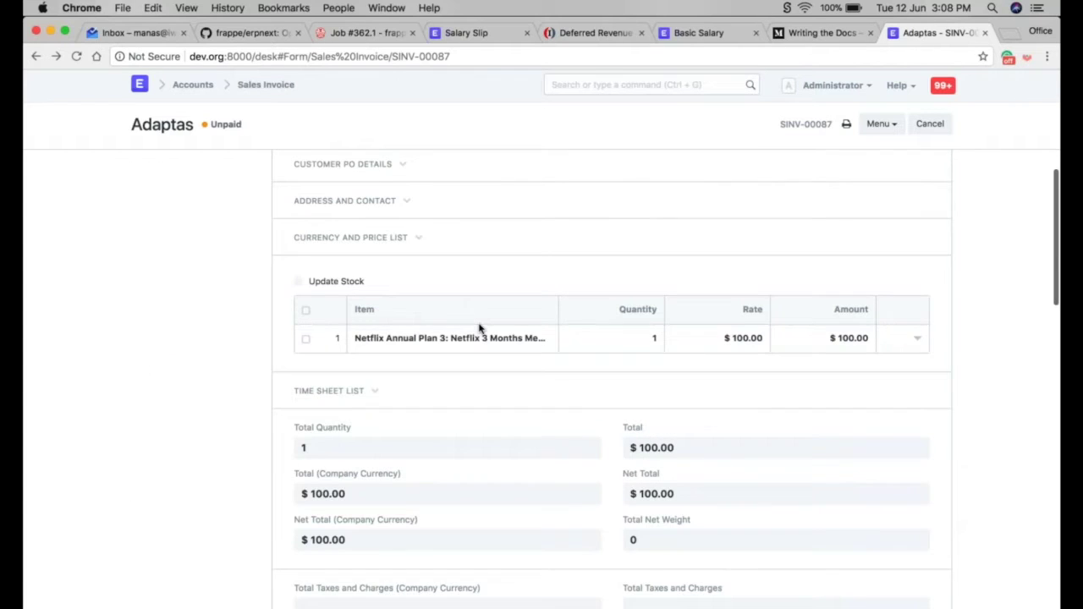
click(479, 330)
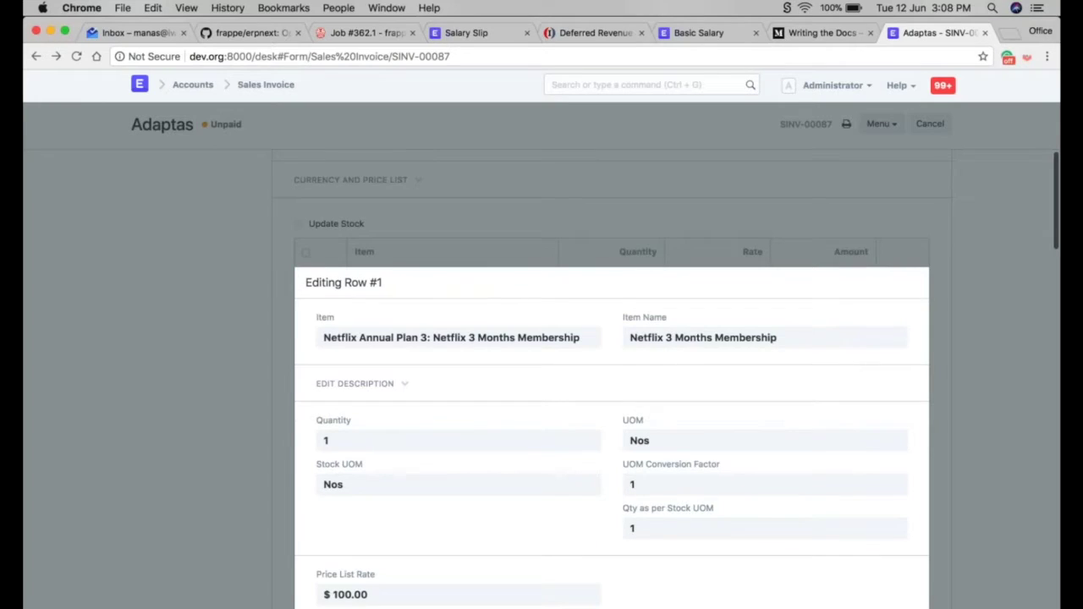
scroll(377, 299, up, 3)
click(376, 299)
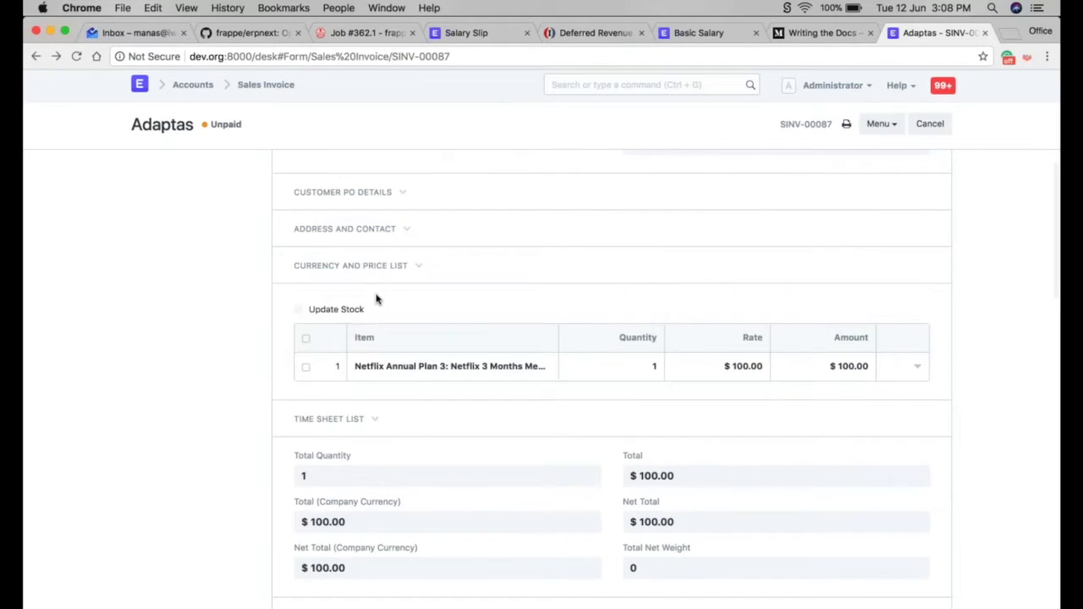
Open the Asian Junction invoice from the Sales Invoice list and check the Deferred Revenue section of its item row.
scroll(376, 298, up, 5)
key(super+Left)
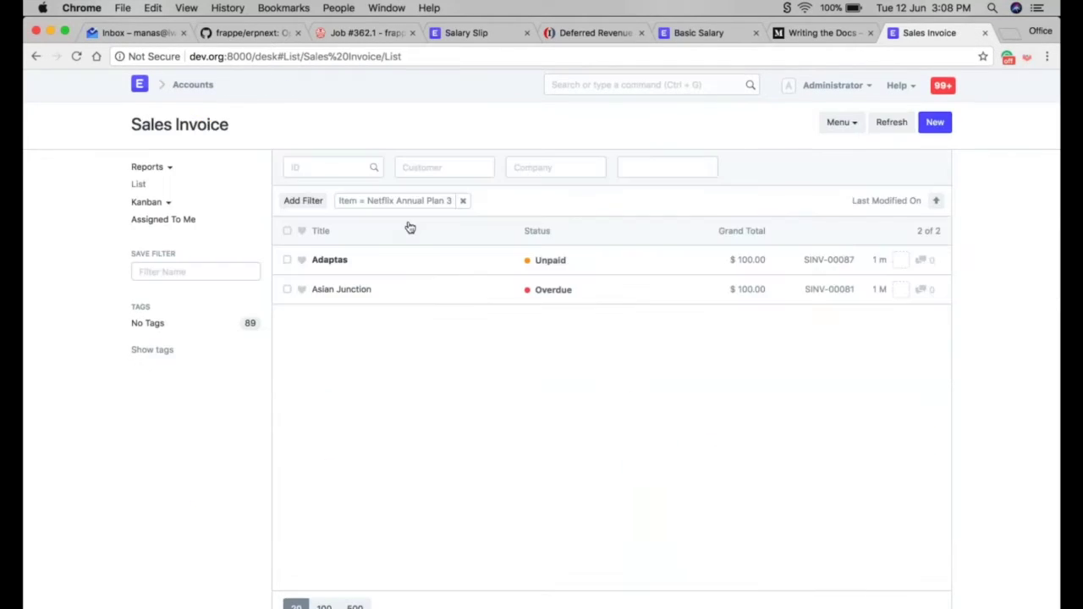
click(427, 285)
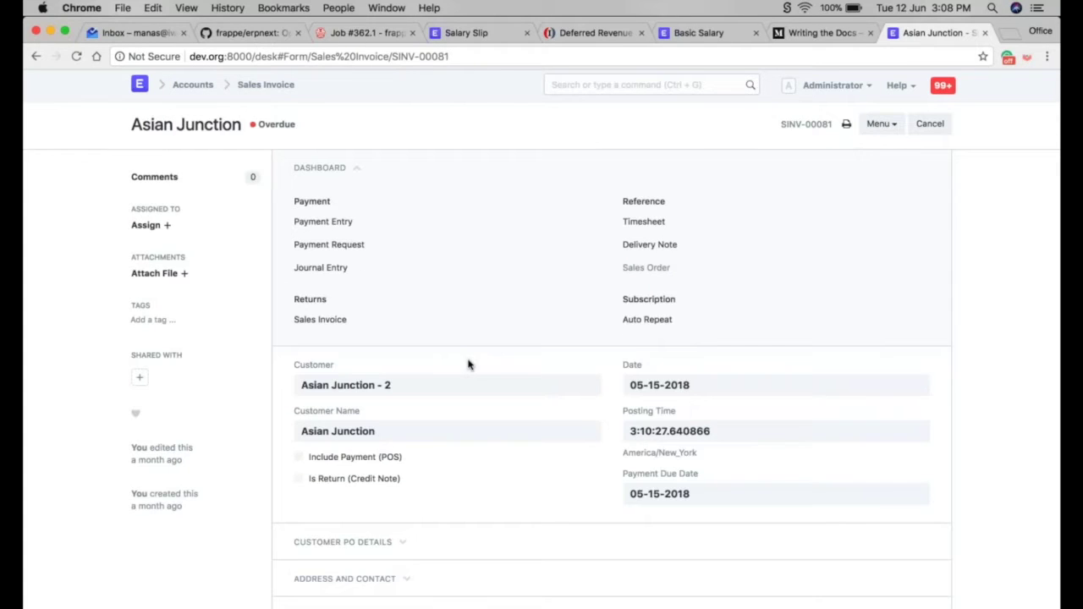
scroll(469, 365, down, 5)
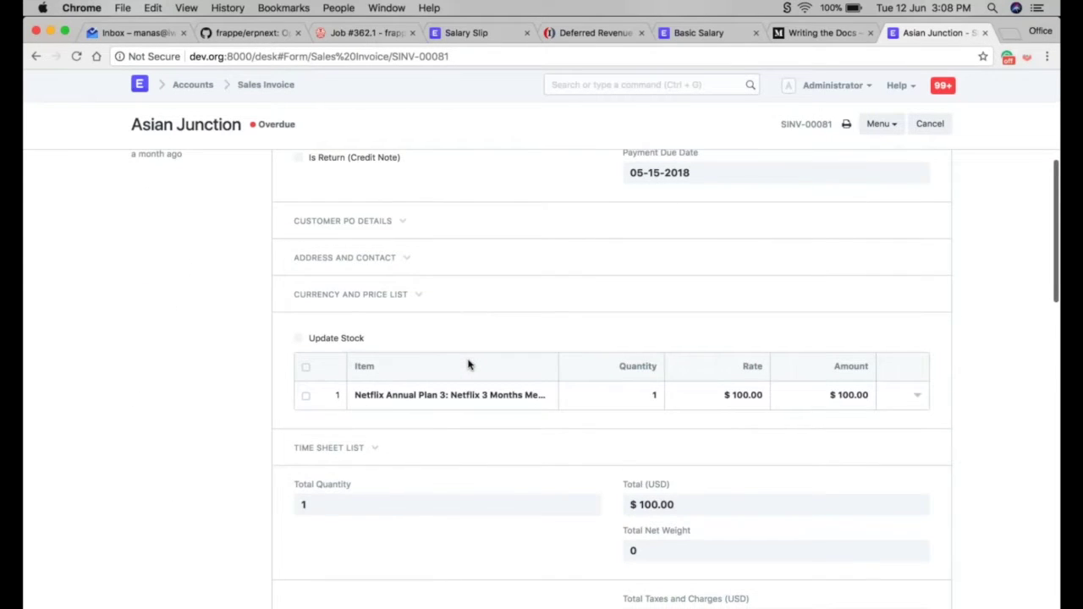
click(468, 376)
scroll(559, 457, down, 3)
click(558, 418)
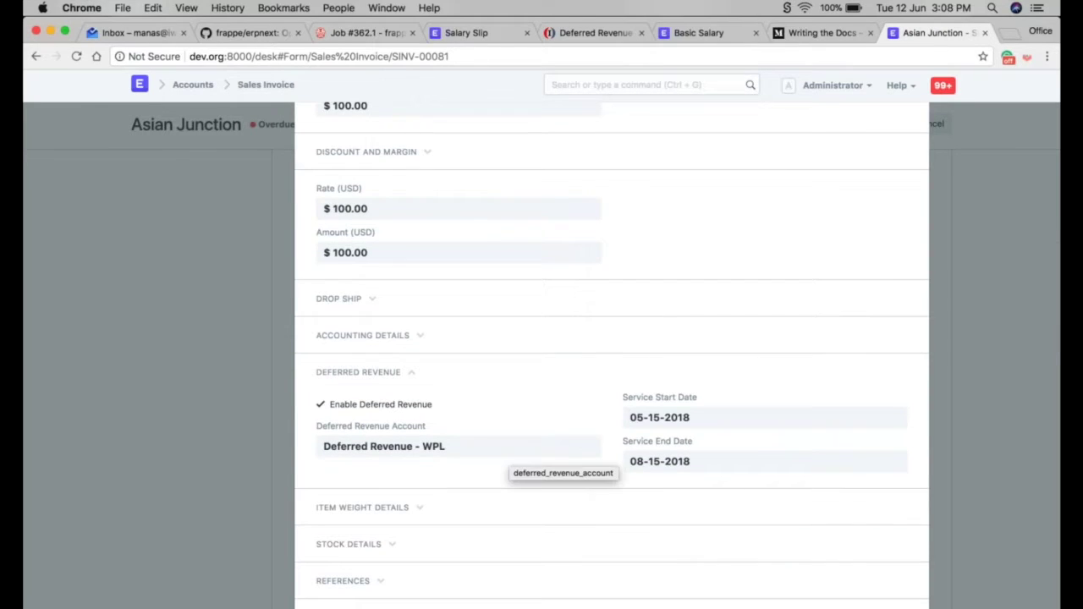
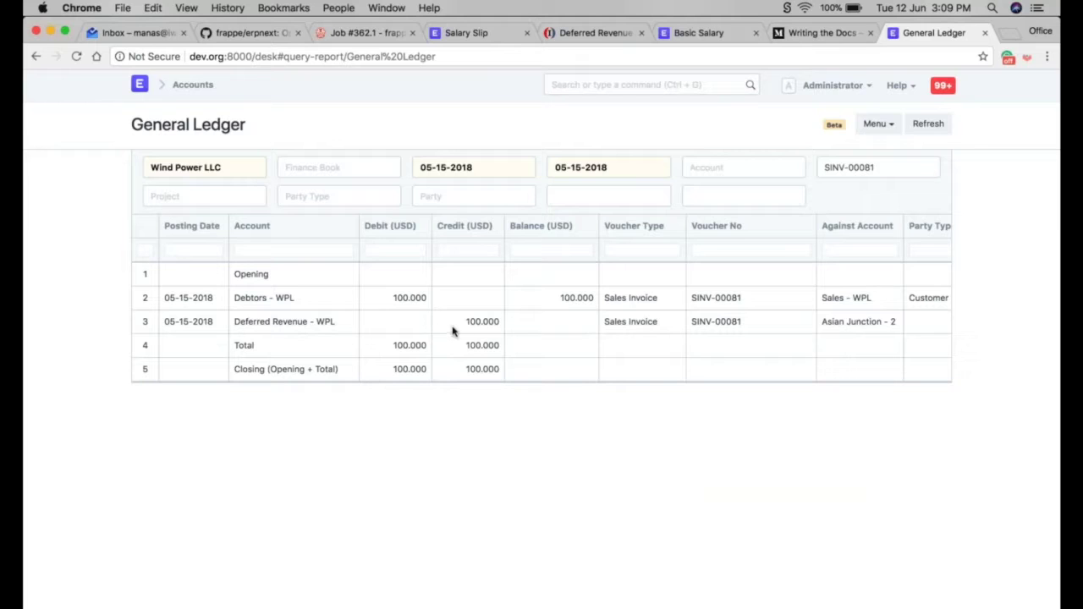
Examine the General Ledger columns for the Asian Junction invoice's entries and return to the invoice.
scroll(684, 334, right, 2)
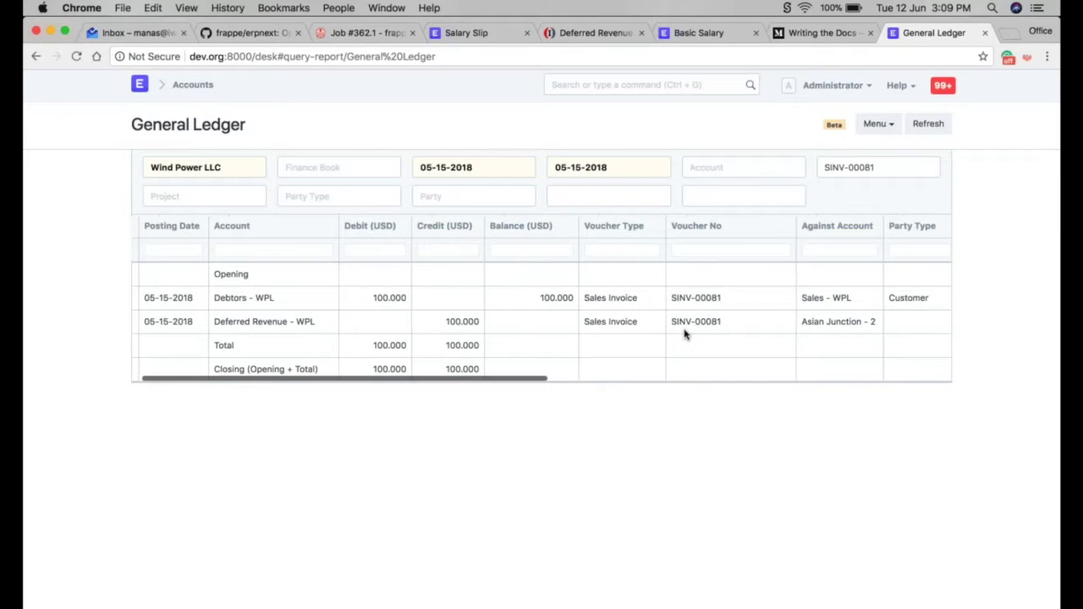
scroll(684, 334, right, 10)
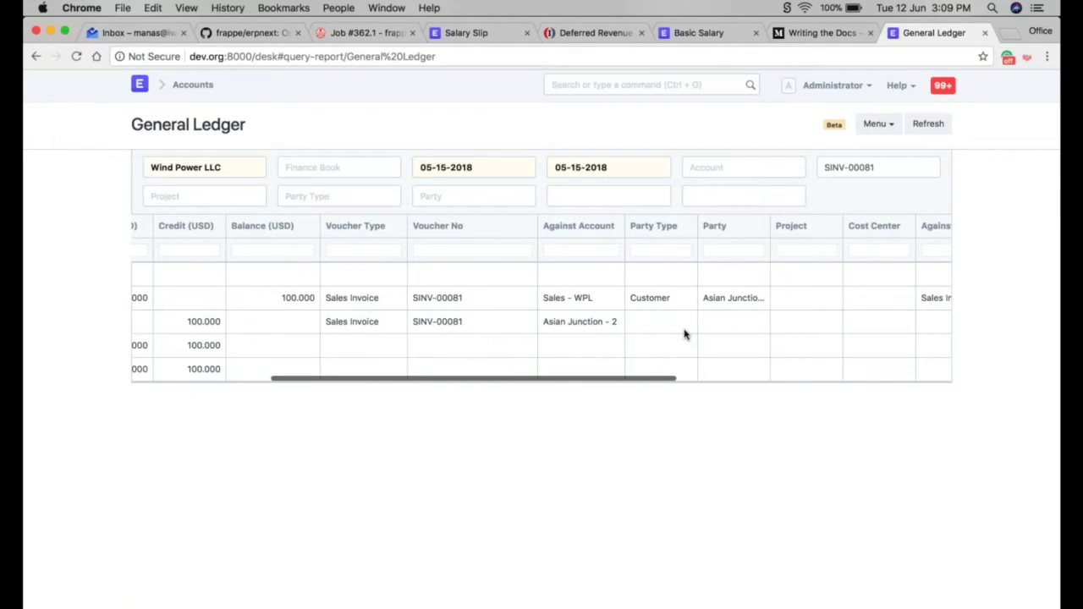
scroll(684, 334, right, 1)
scroll(684, 334, right, 8)
scroll(684, 334, left, 15)
scroll(685, 334, left, 15)
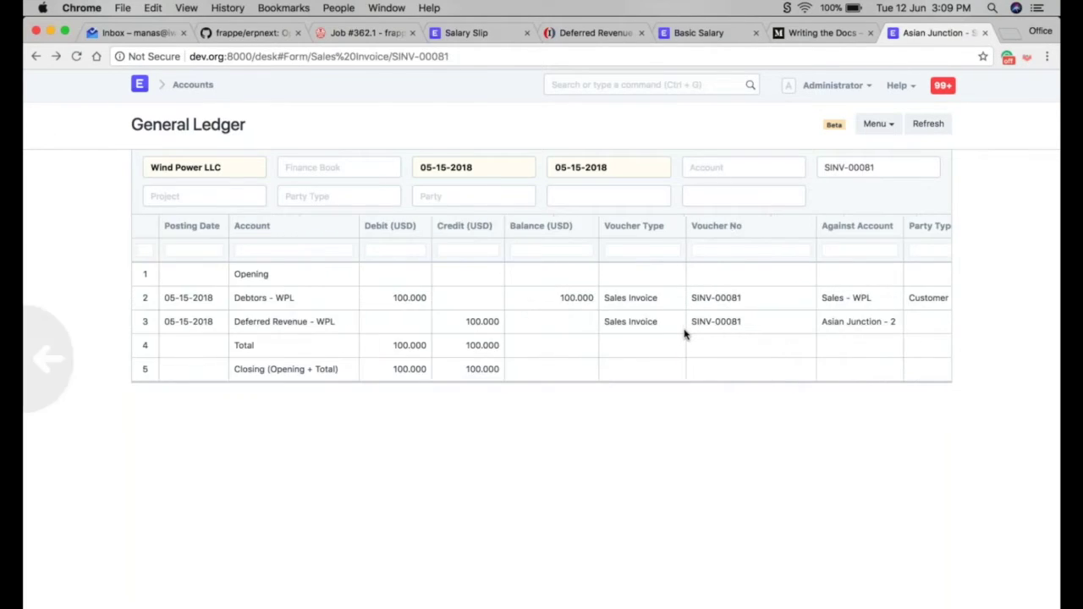
Check the items table of the Asian Junction invoice and open the invoice's accounting ledger.
scroll(508, 387, down, 7)
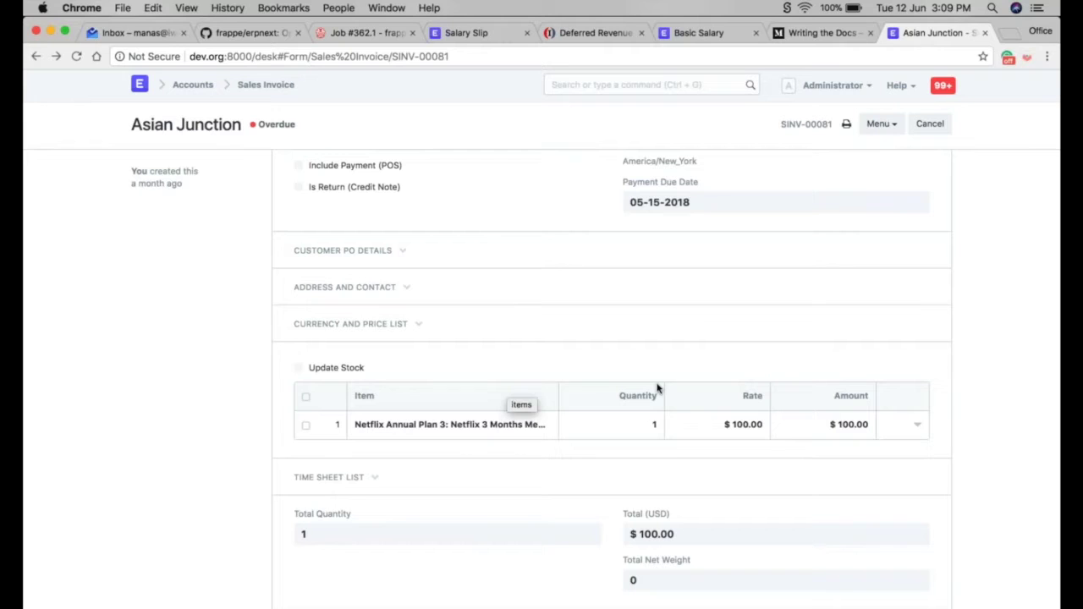
scroll(658, 387, up, 8)
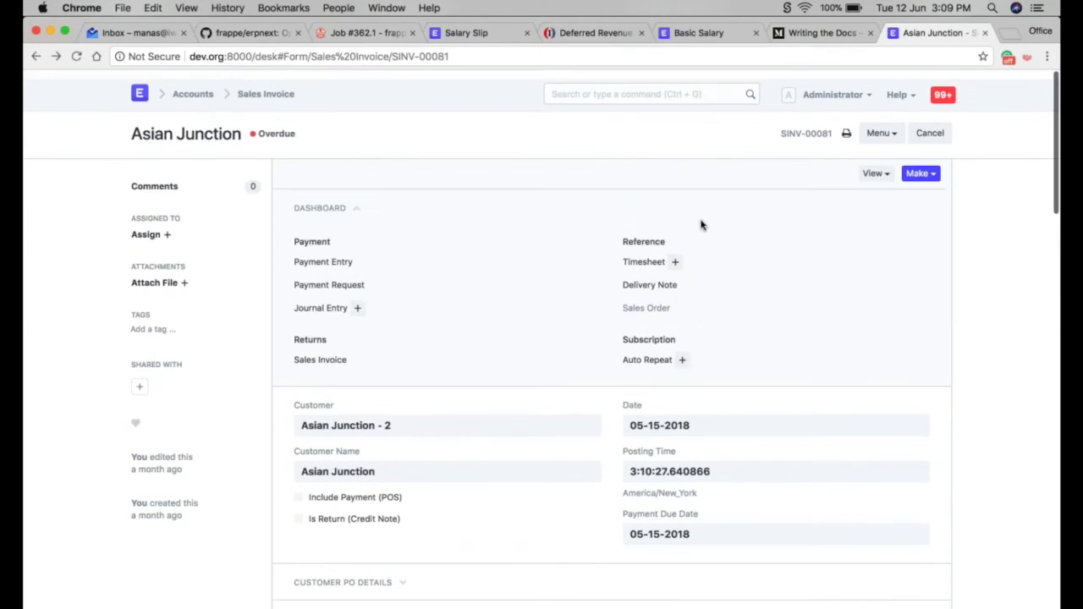
scroll(701, 224, down, 1)
click(876, 165)
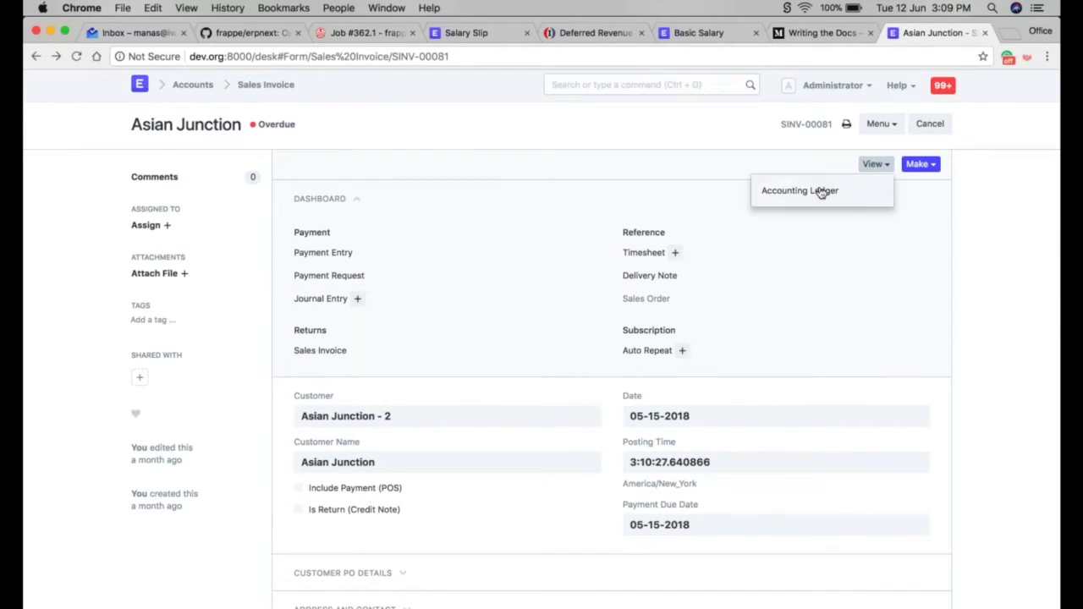
click(819, 191)
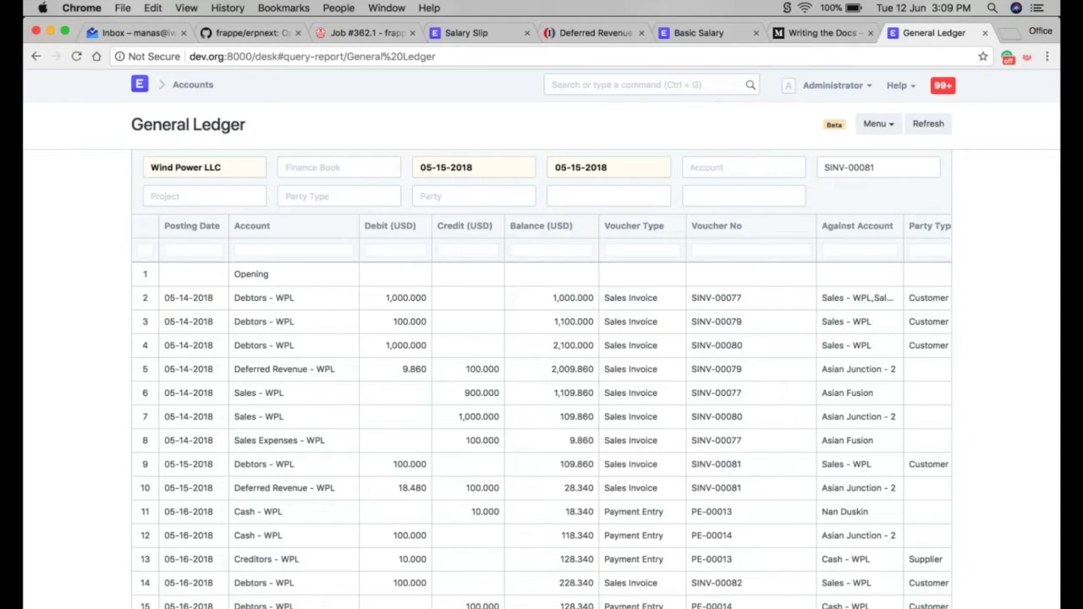
Filter the General Ledger to the end-of-May period by setting To Date to 06-01-2018 and From Date to 05-23-2018.
click(620, 167)
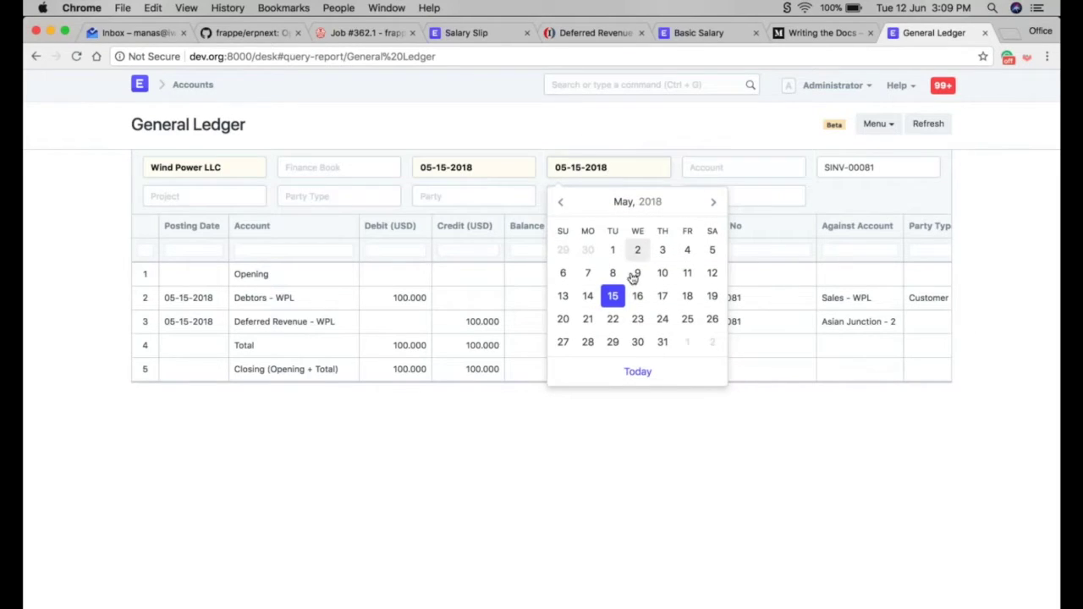
click(690, 343)
click(496, 163)
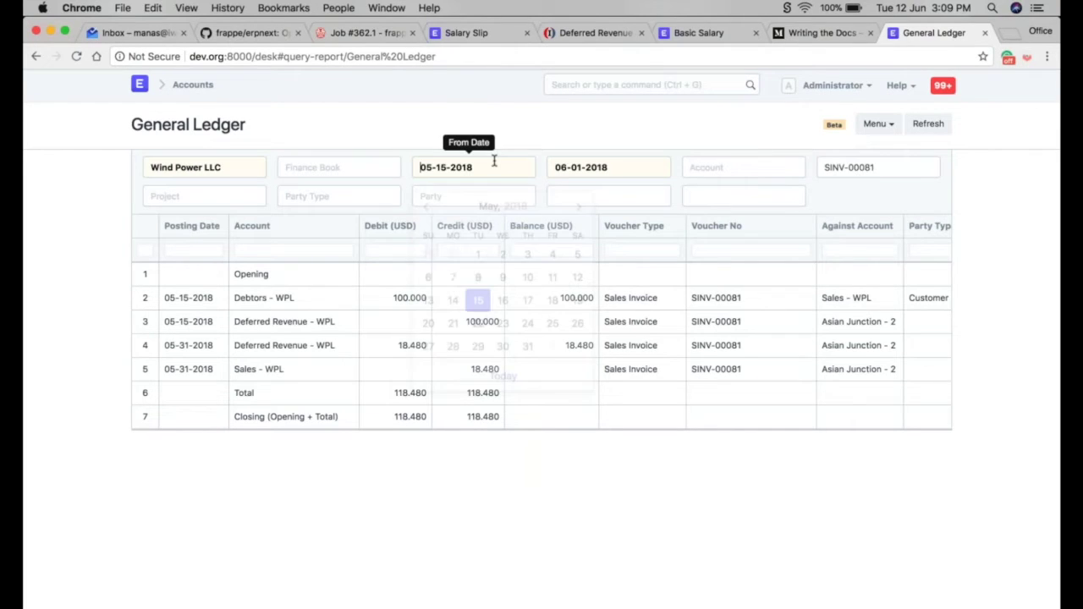
click(505, 320)
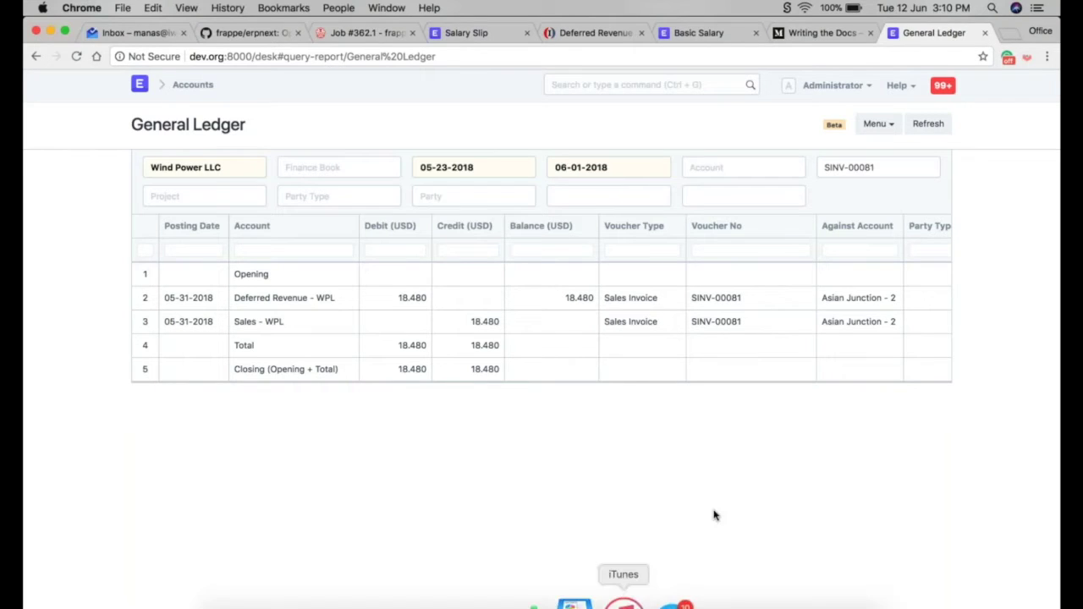
Filter the General Ledger to the June period by setting From Date to 06-07-2018 and To Date to 07-01-2018.
click(491, 165)
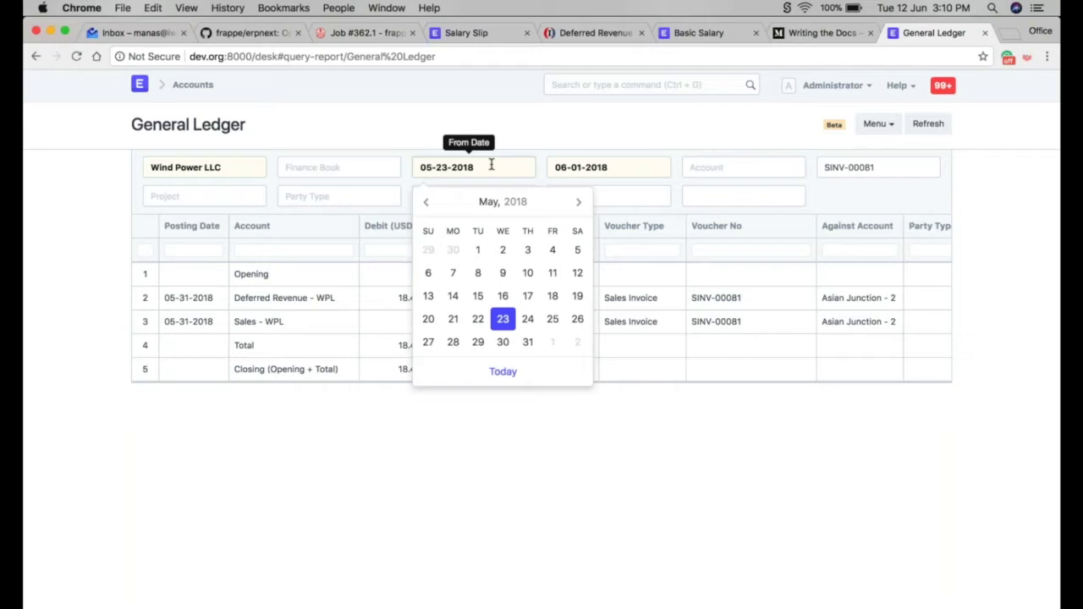
click(577, 204)
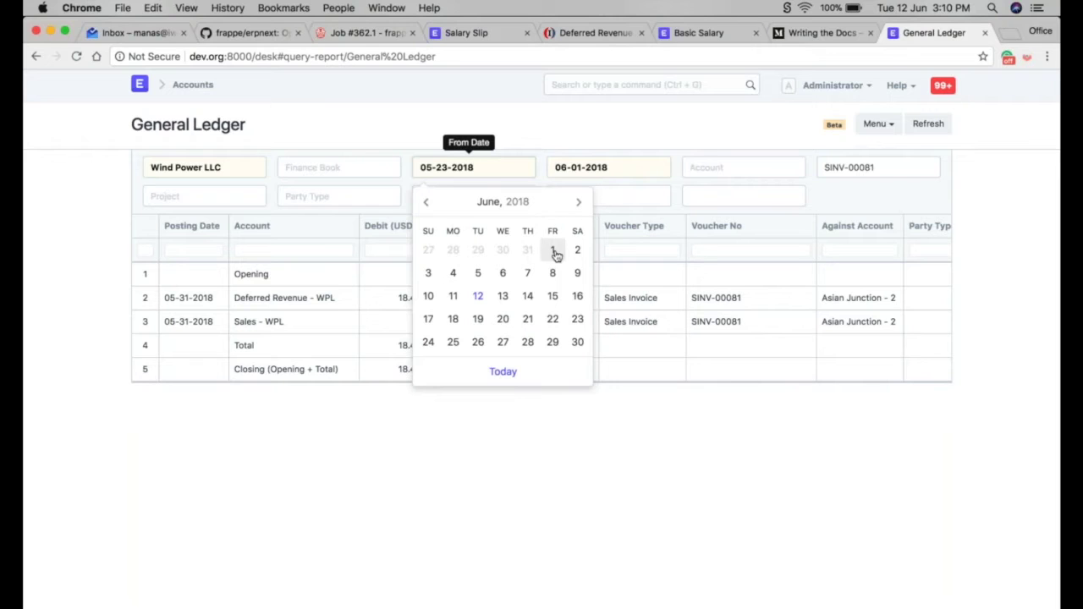
click(533, 275)
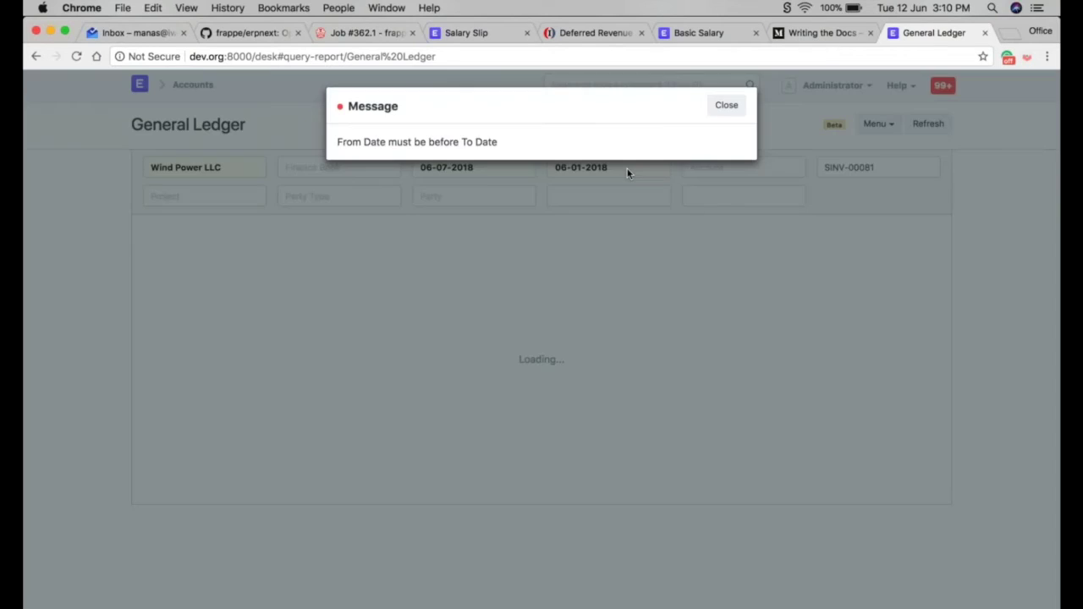
click(627, 167)
click(629, 173)
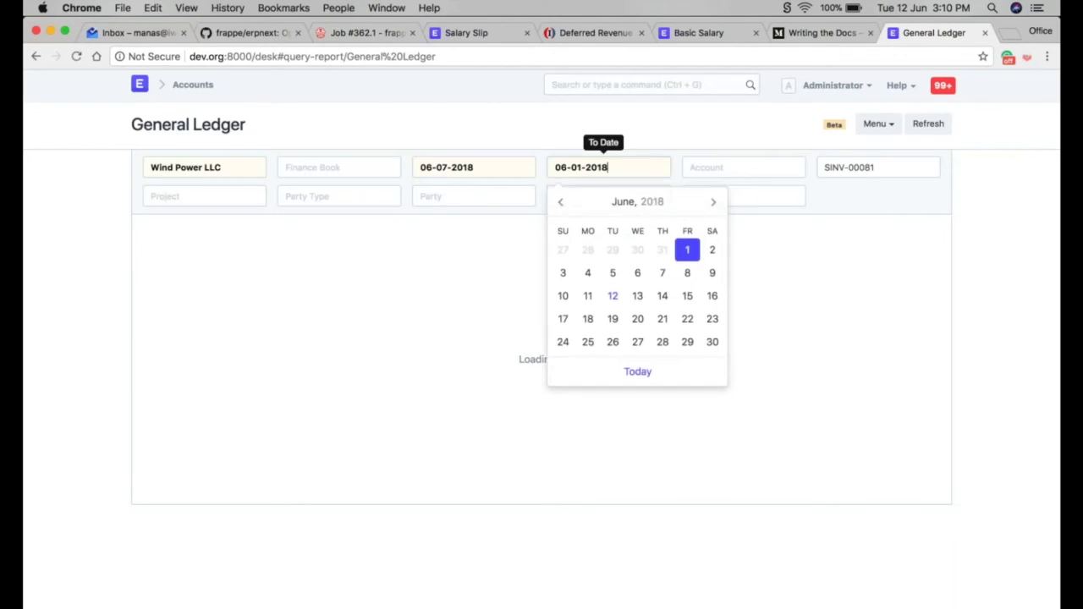
click(716, 204)
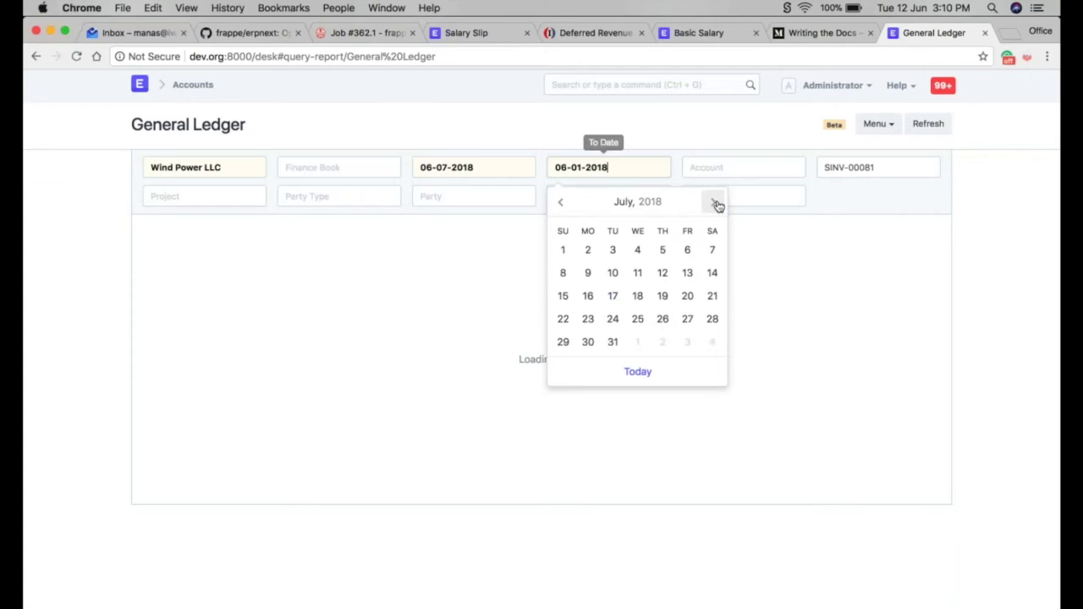
click(572, 254)
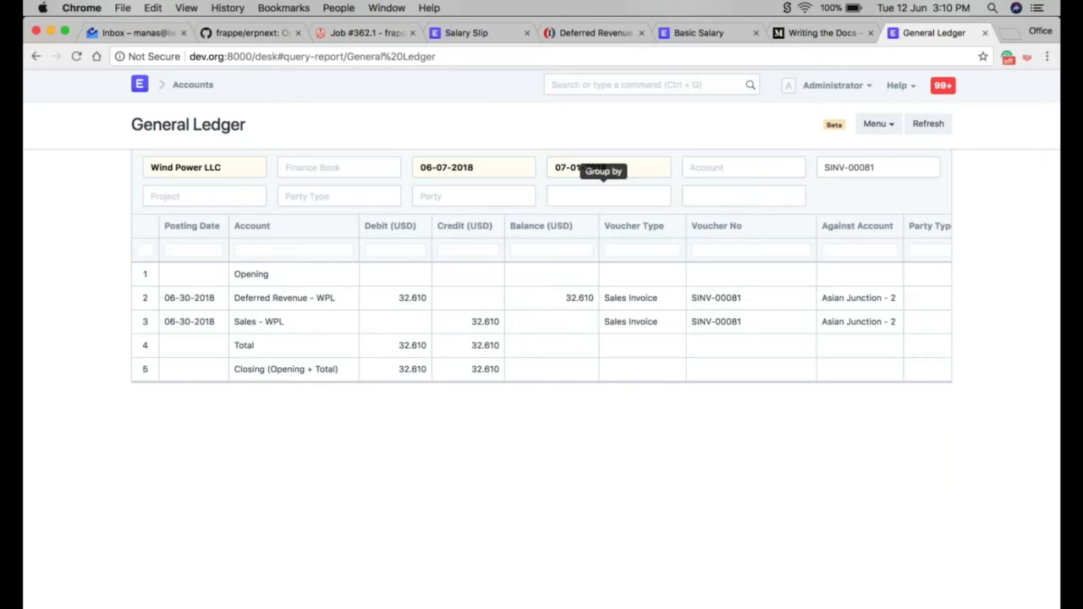
Widen the General Ledger period to the invoice's full deferral span, with From Date 04-01-2018 and To Date 09-01-2018.
click(499, 172)
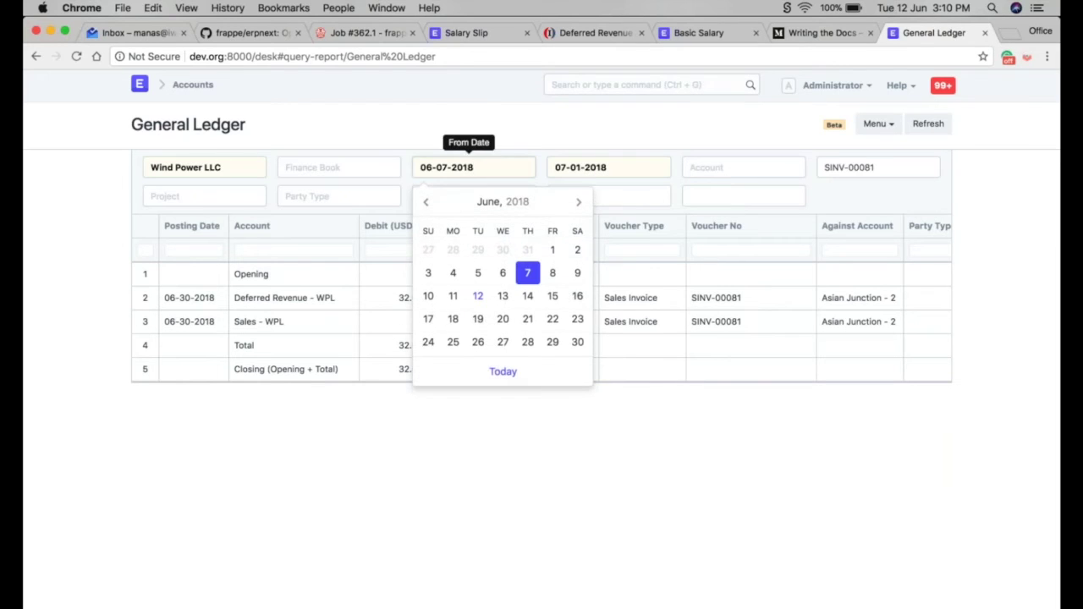
click(426, 202)
click(426, 203)
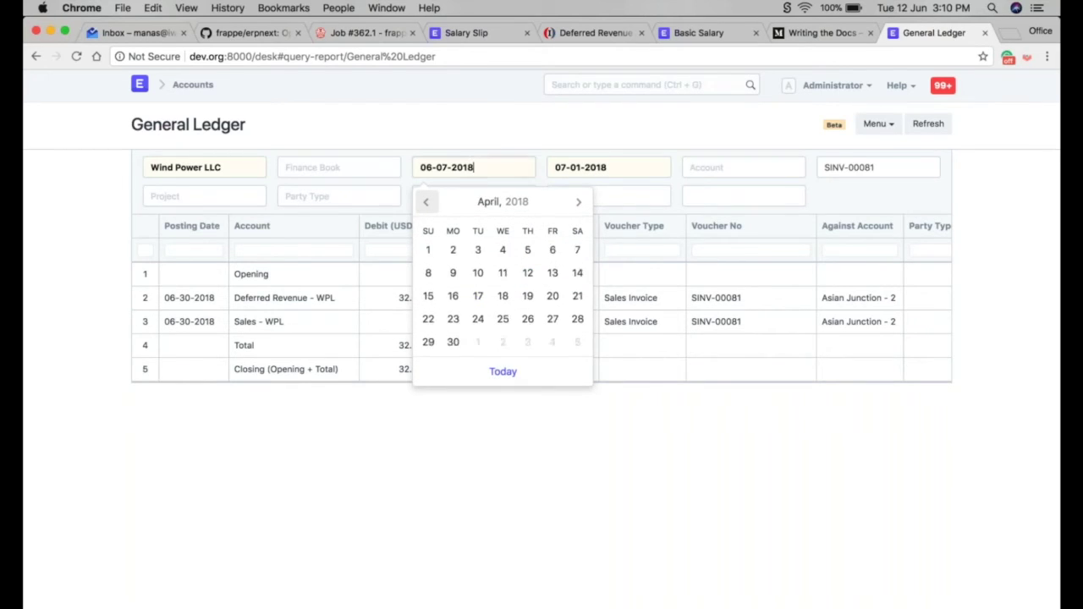
click(428, 249)
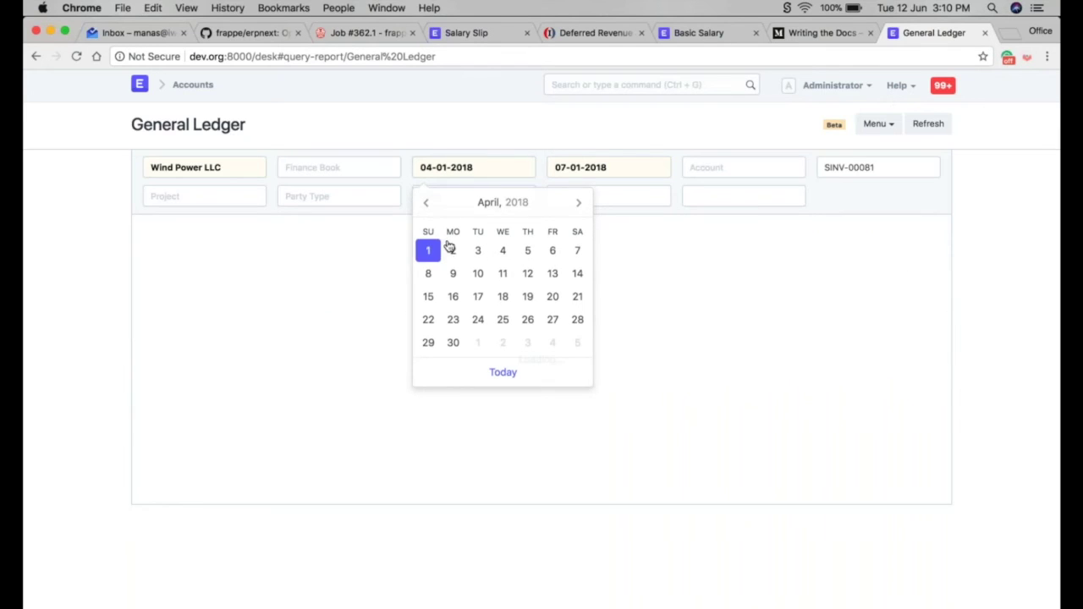
click(617, 166)
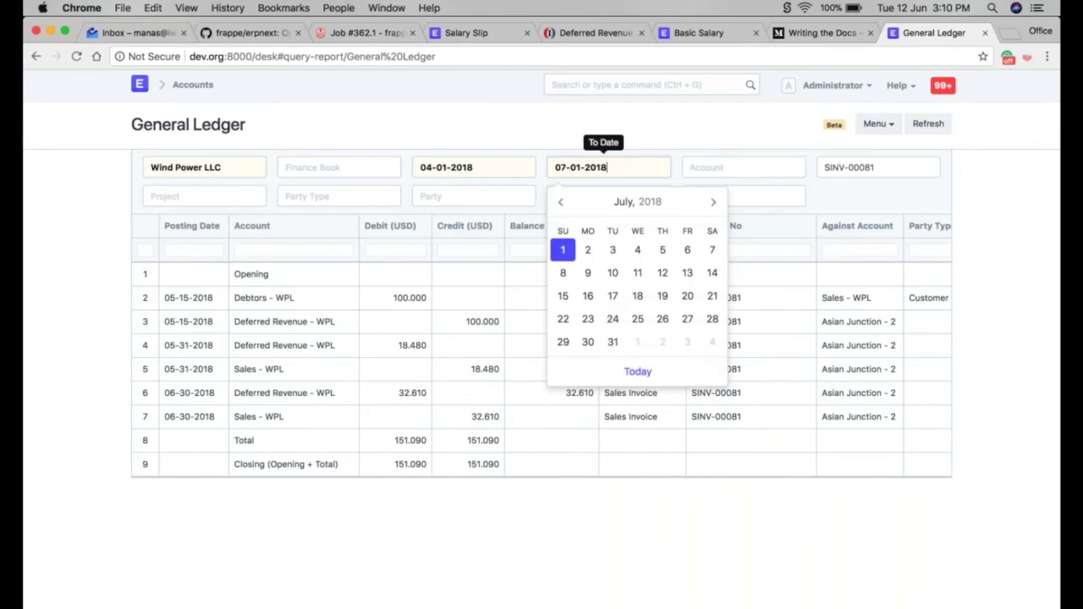
click(713, 205)
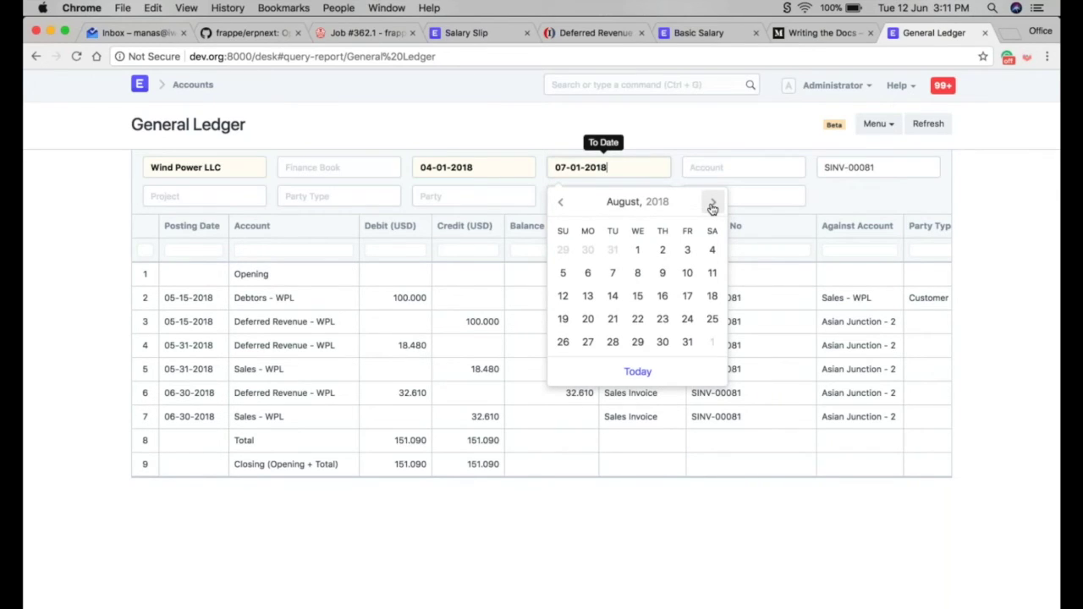
click(712, 343)
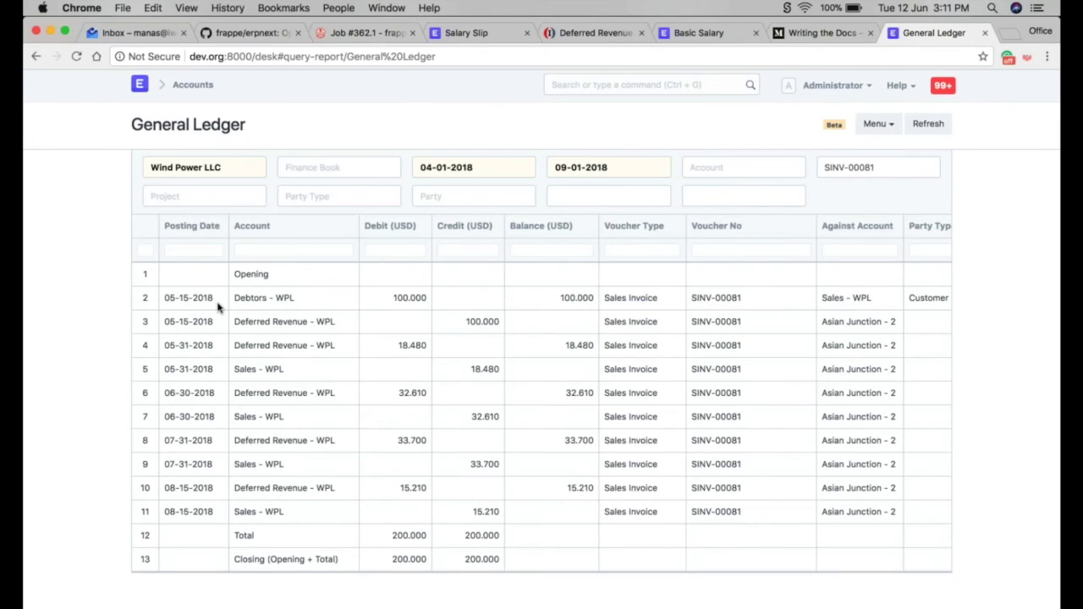